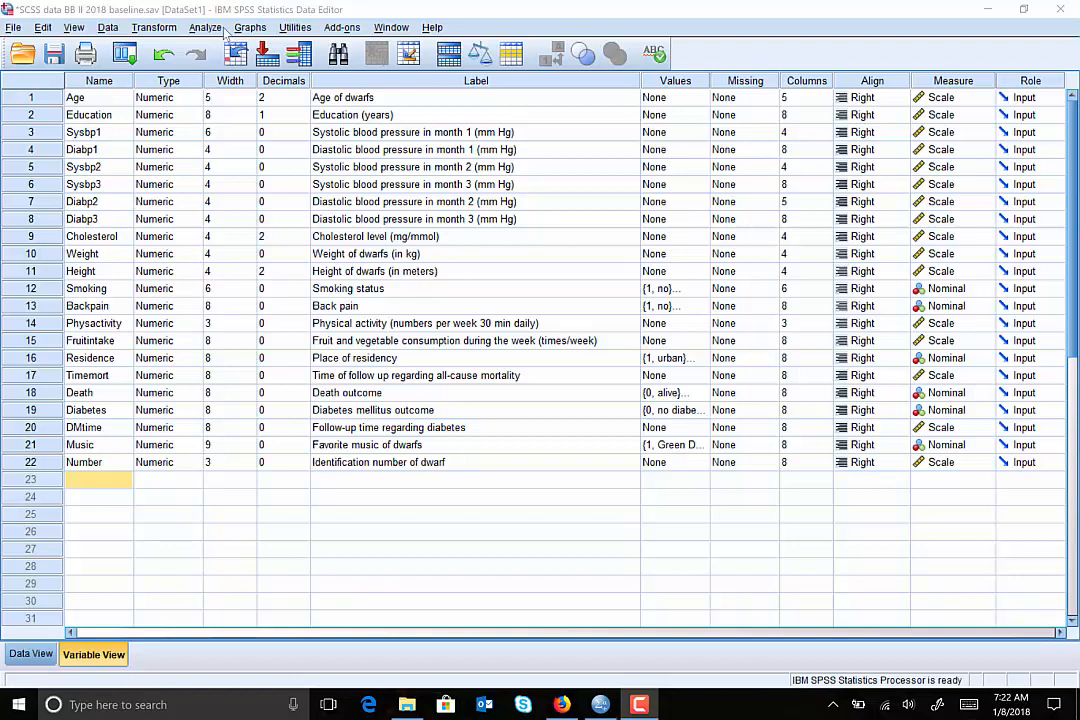
Step: Set up a recode of Cholesterol into a different output variable named CholCAT
click(154, 32)
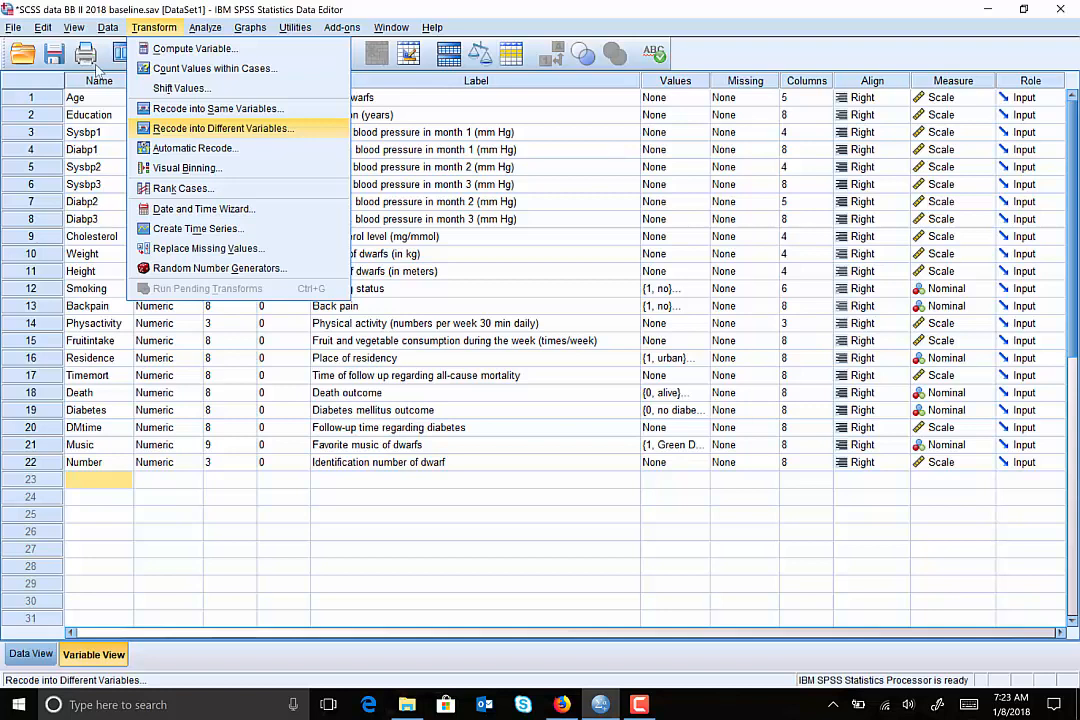
click(200, 129)
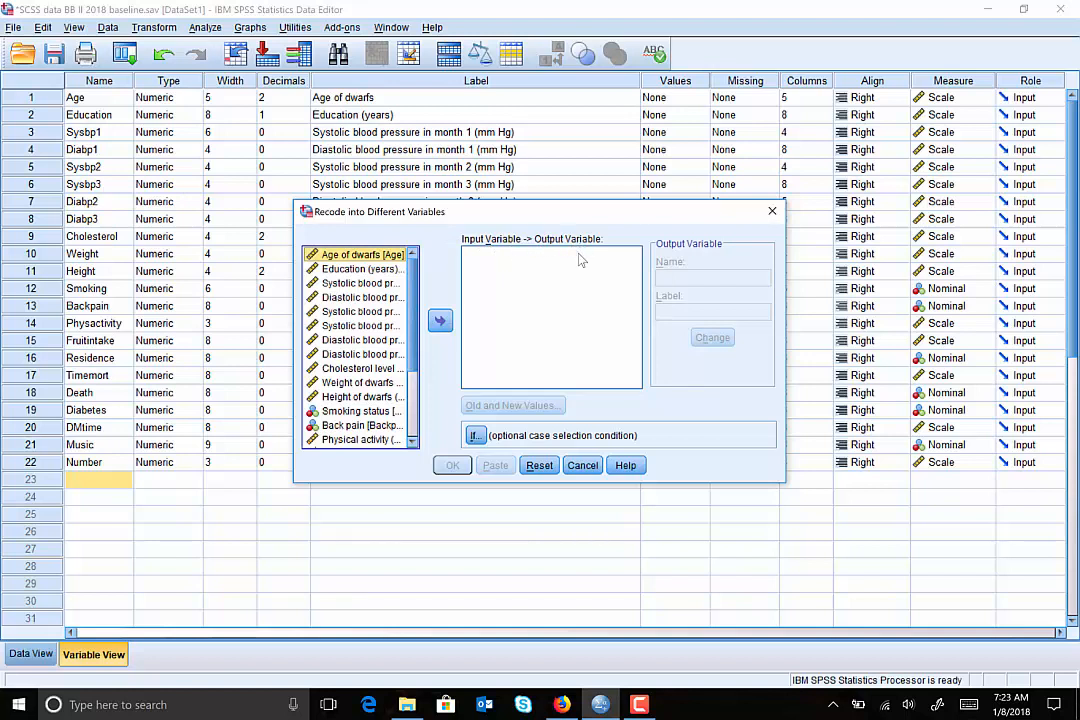
click(343, 372)
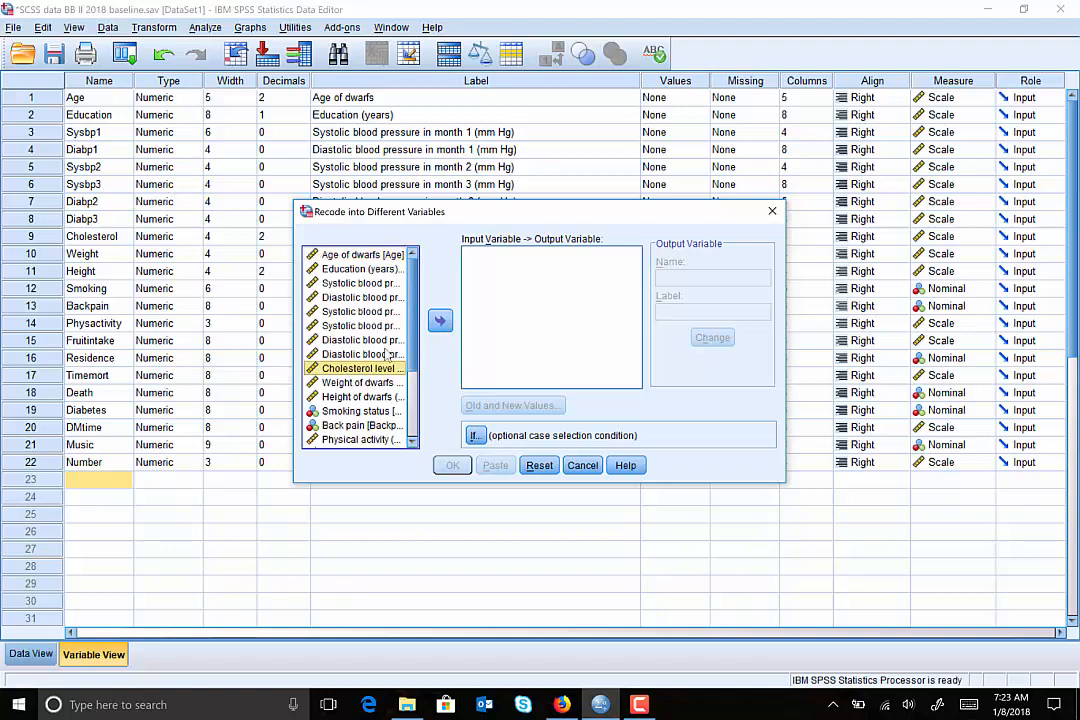
click(441, 322)
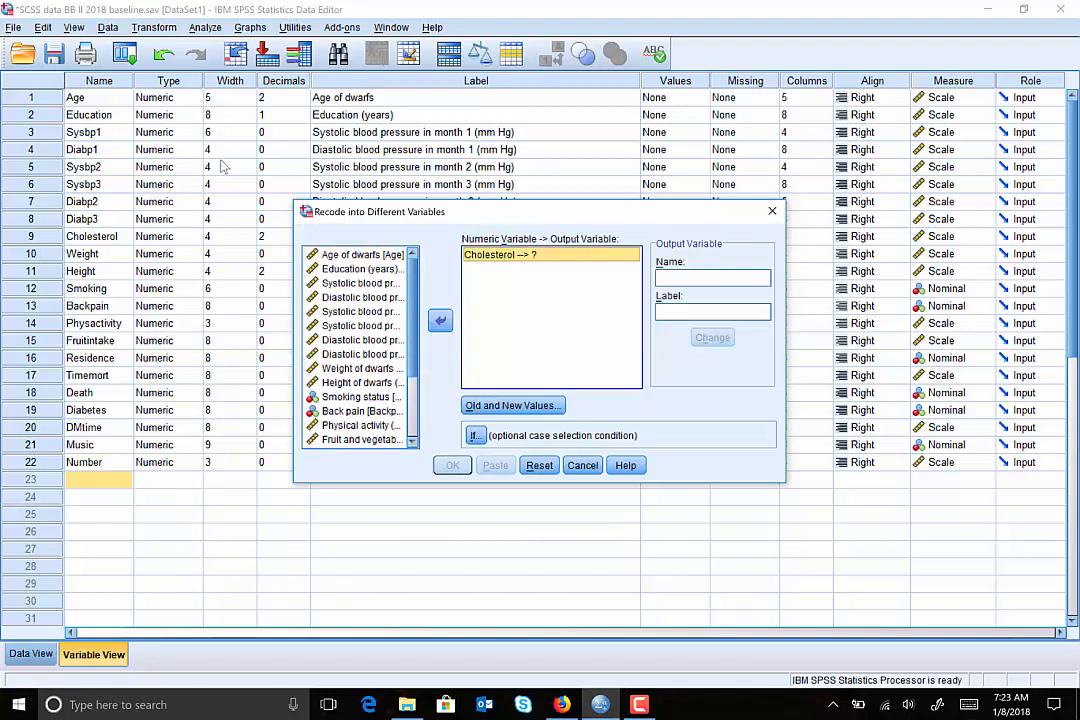
click(692, 279)
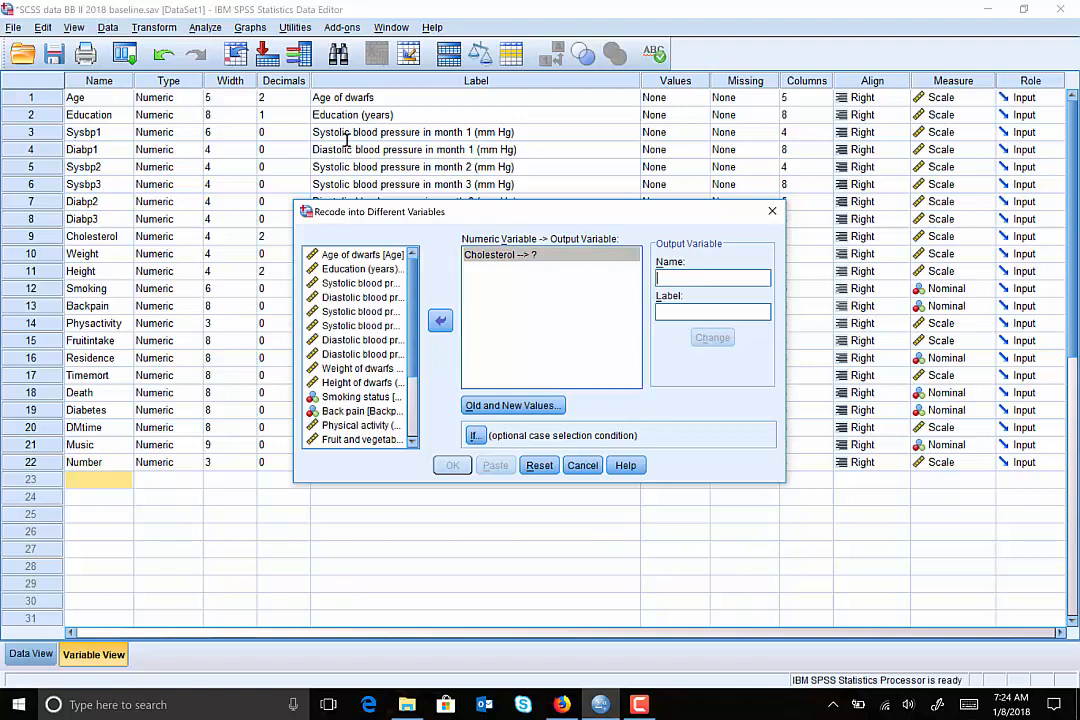
text(C)
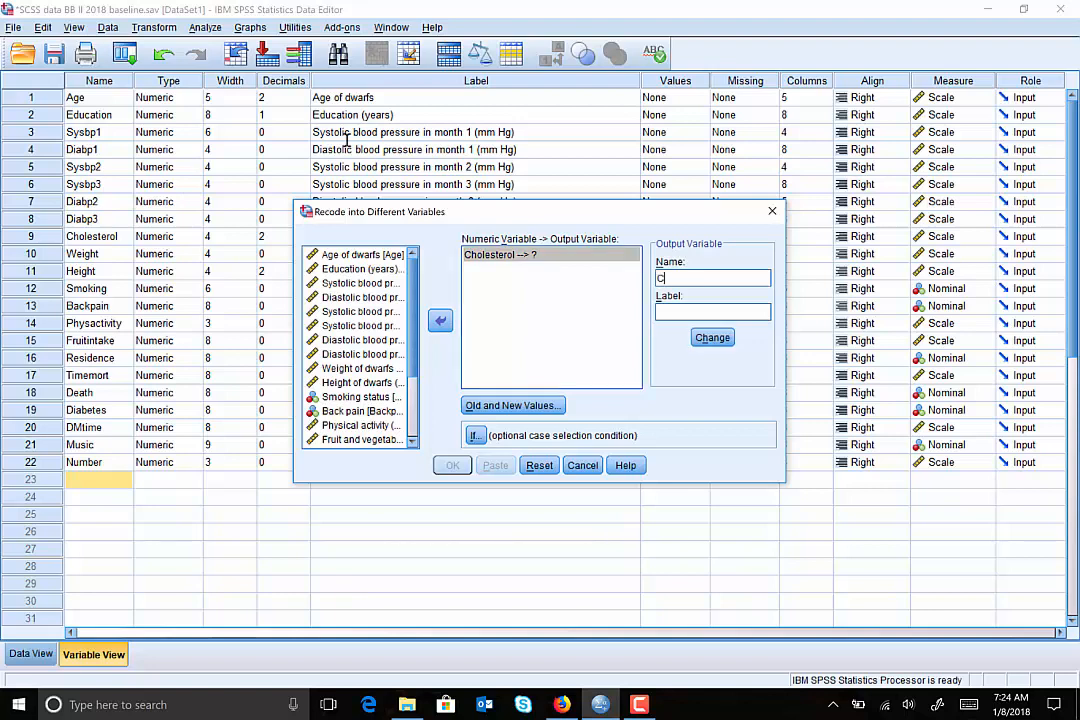
text(holCAT)
click(714, 340)
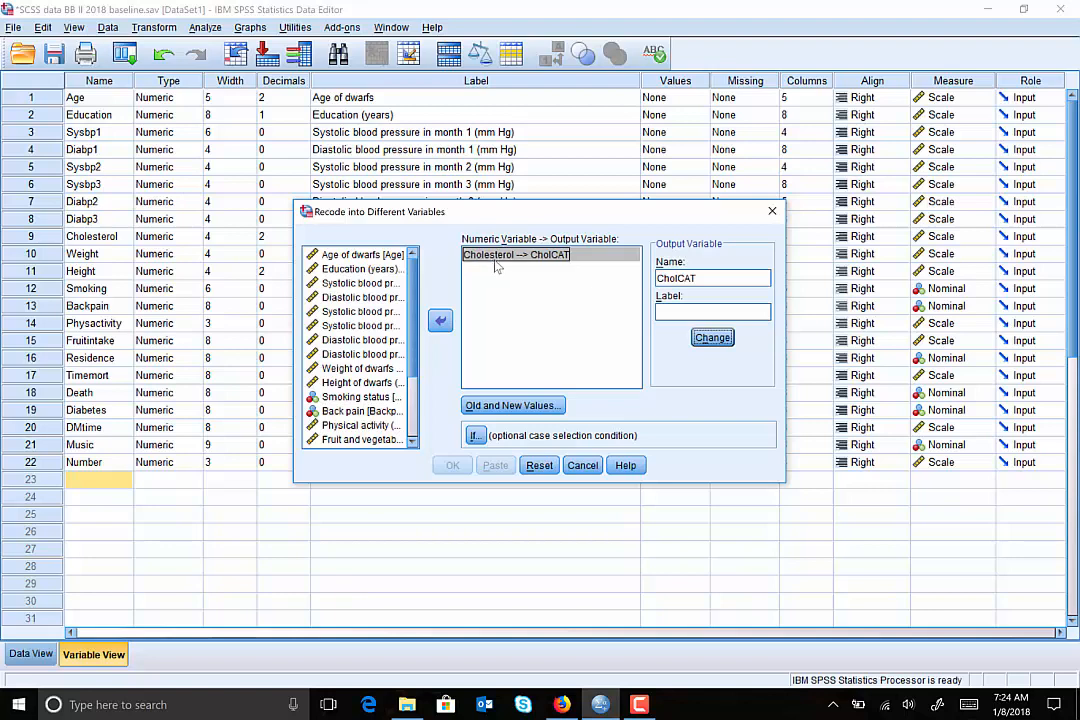
click(591, 260)
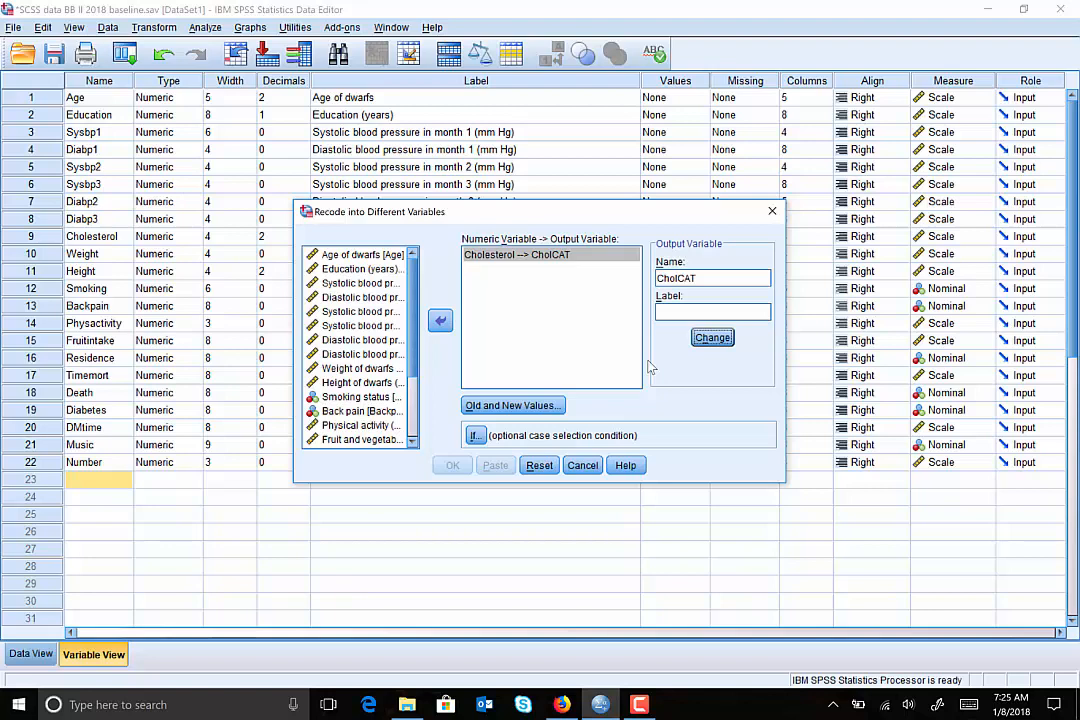
Step: Add an old-to-new value rule that recodes the range from lowest through 5 as 1
click(545, 407)
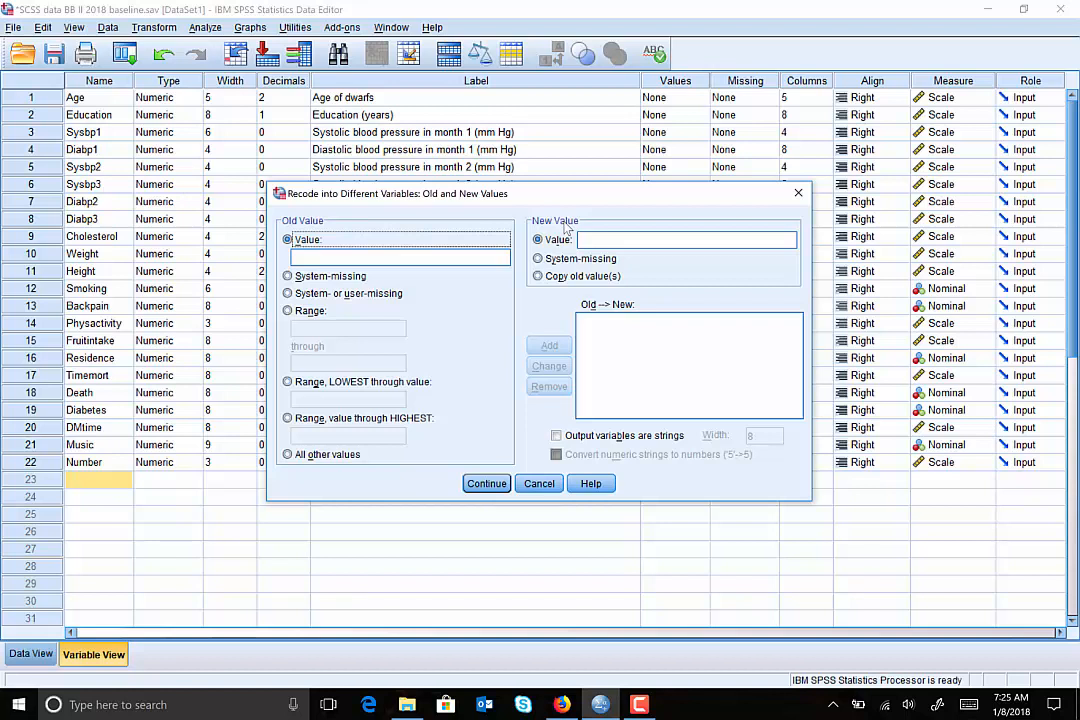
click(288, 311)
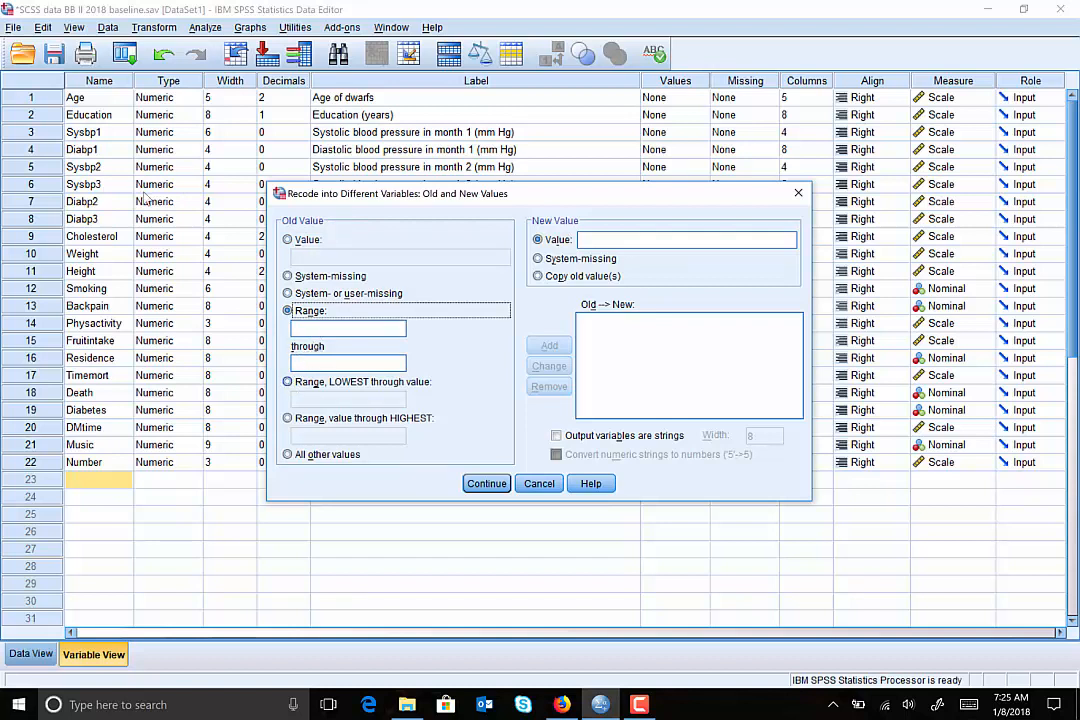
click(288, 382)
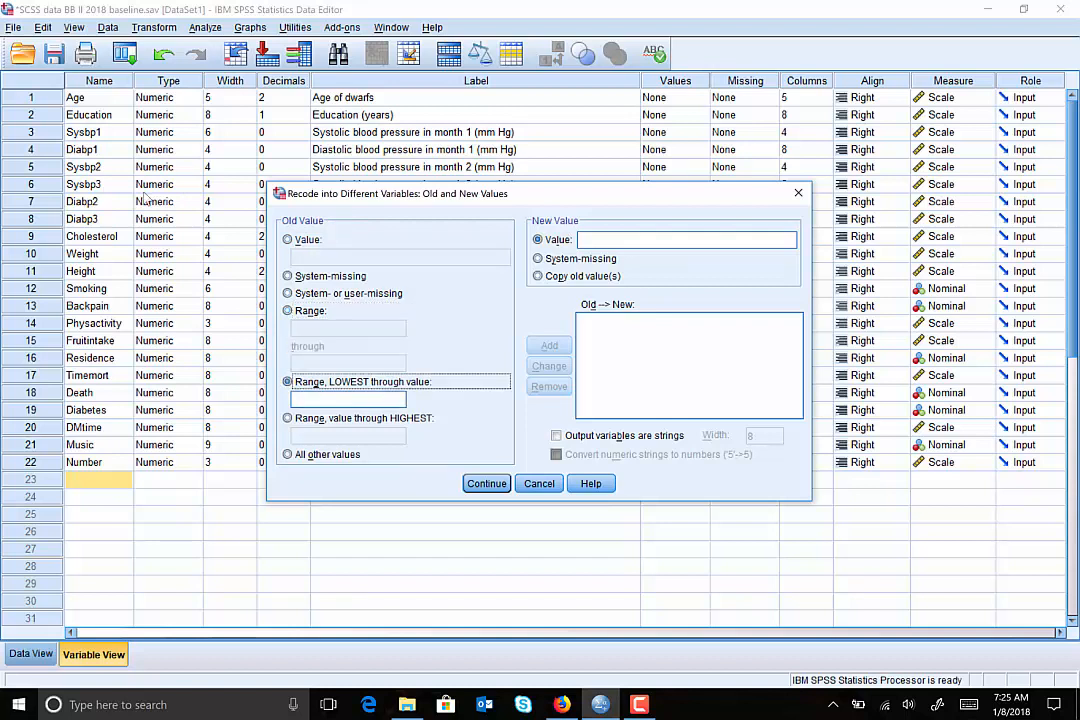
click(309, 402)
text(5)
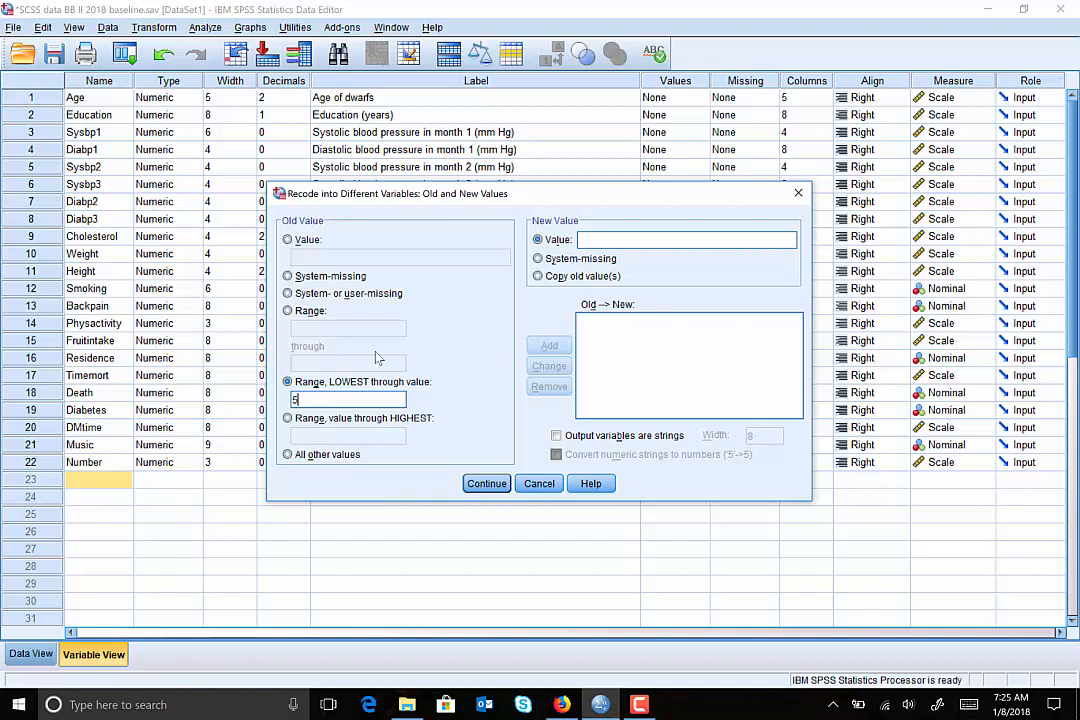
click(597, 240)
text(1)
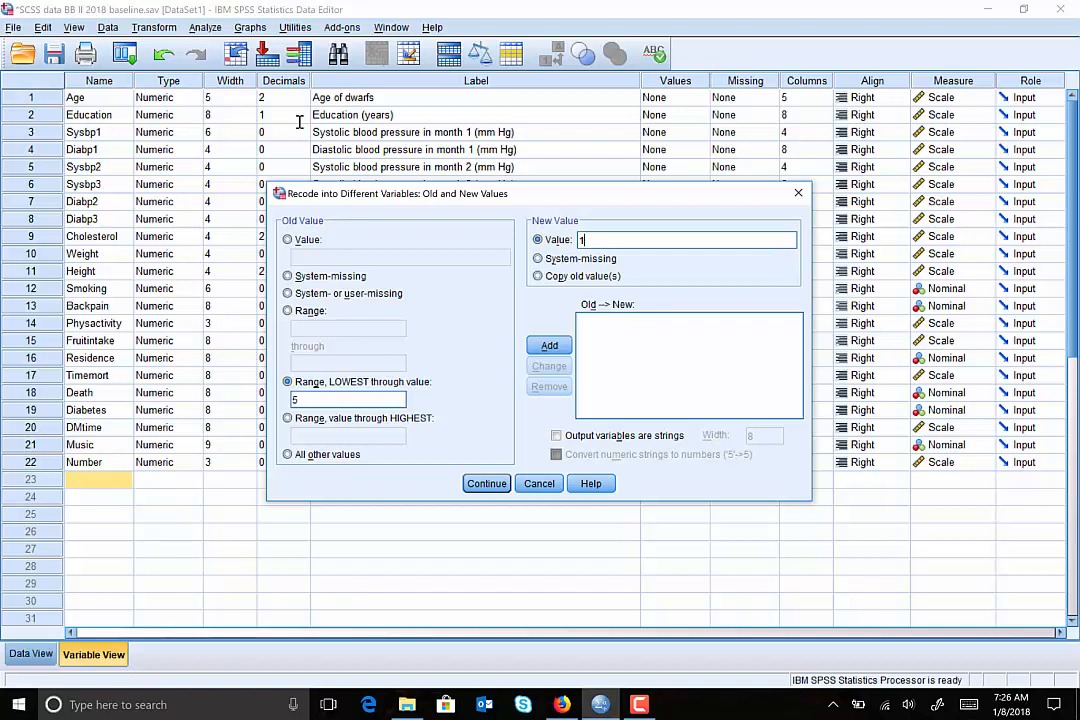
click(550, 347)
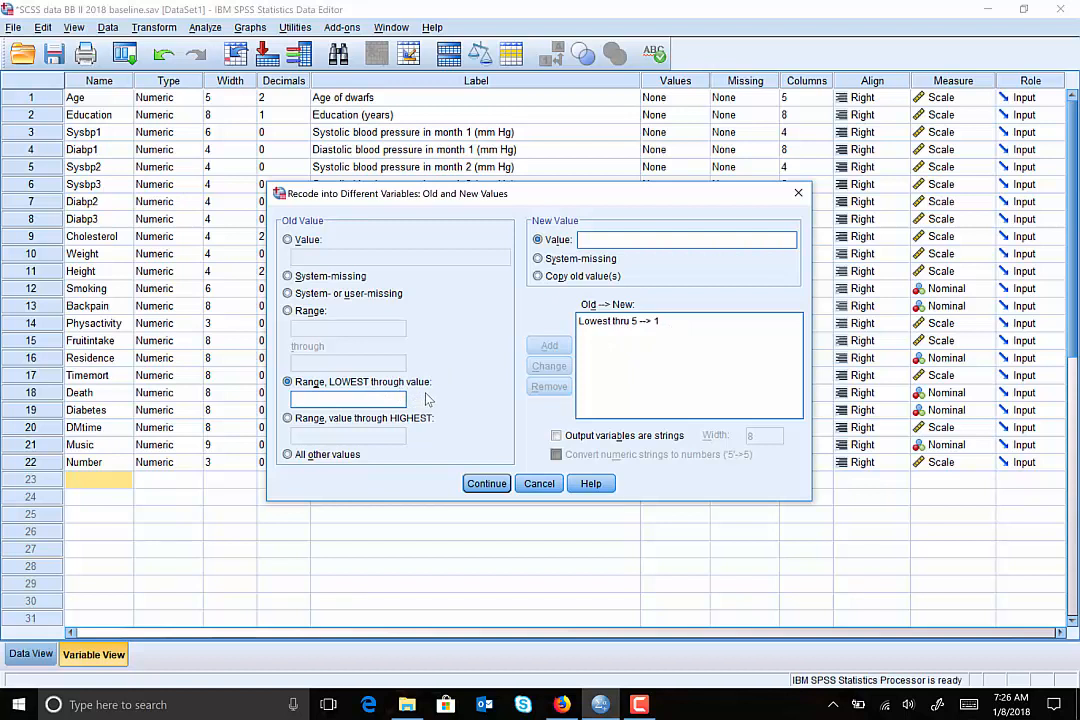
Step: Add a rule that recodes the range 5.01 through 7 as 2
click(288, 311)
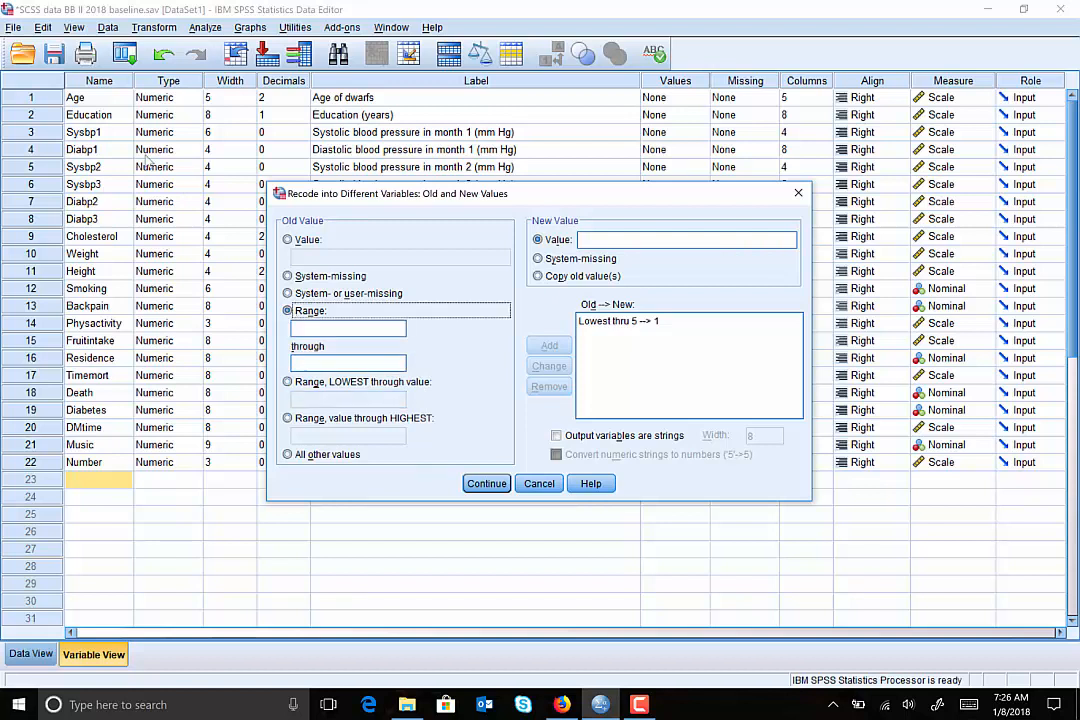
click(300, 328)
text(5.01)
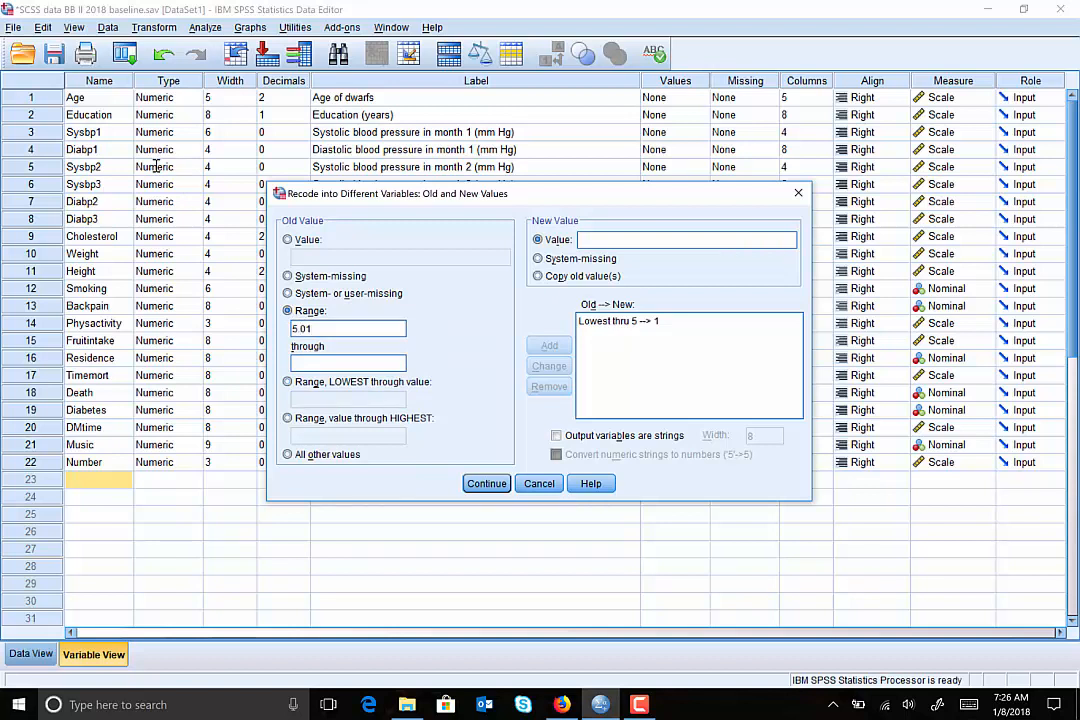
key(Tab)
text(7)
click(599, 241)
text(2)
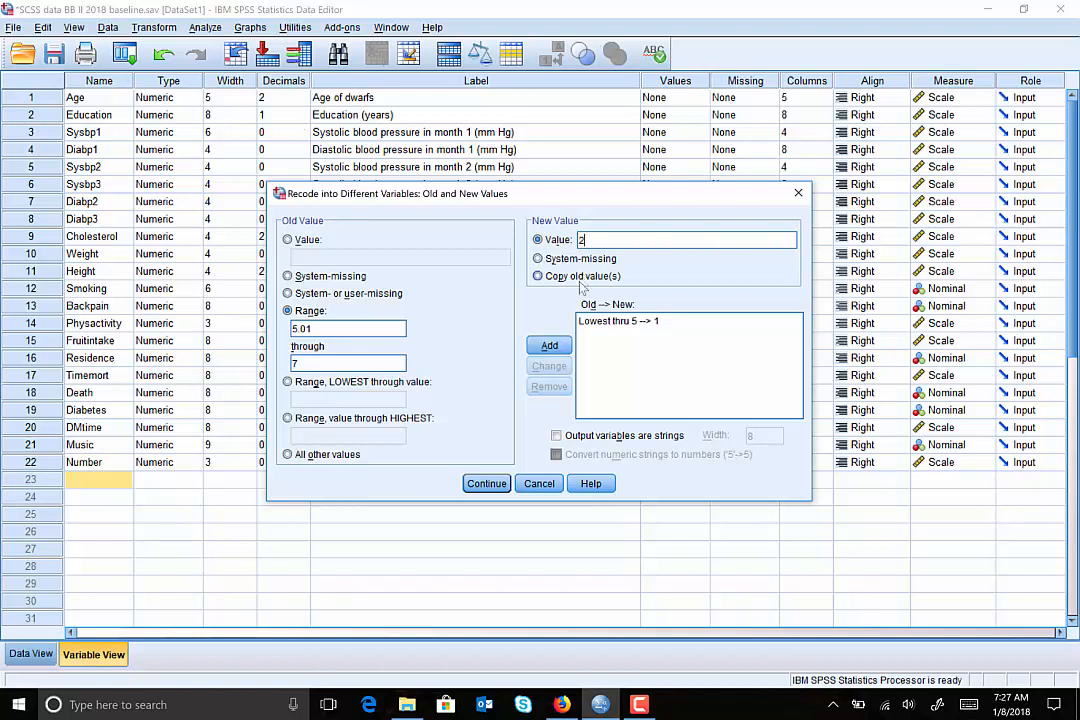
click(549, 345)
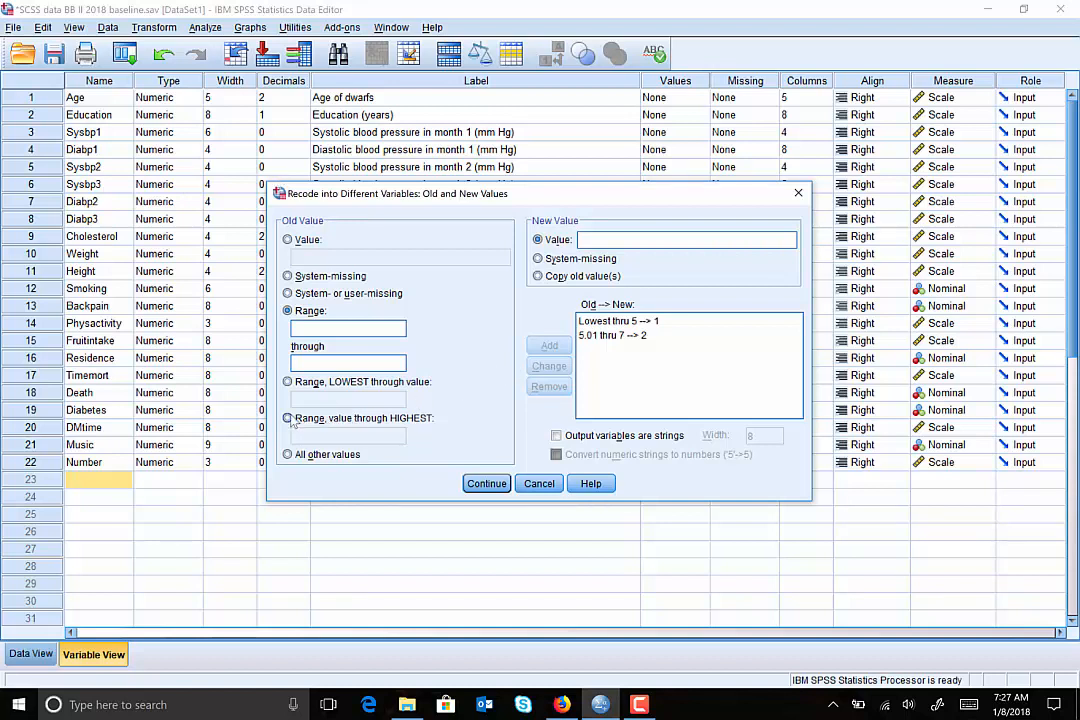
Step: Add a rule that recodes 7.01 through highest as 3, and run the recode
key(alt+e)
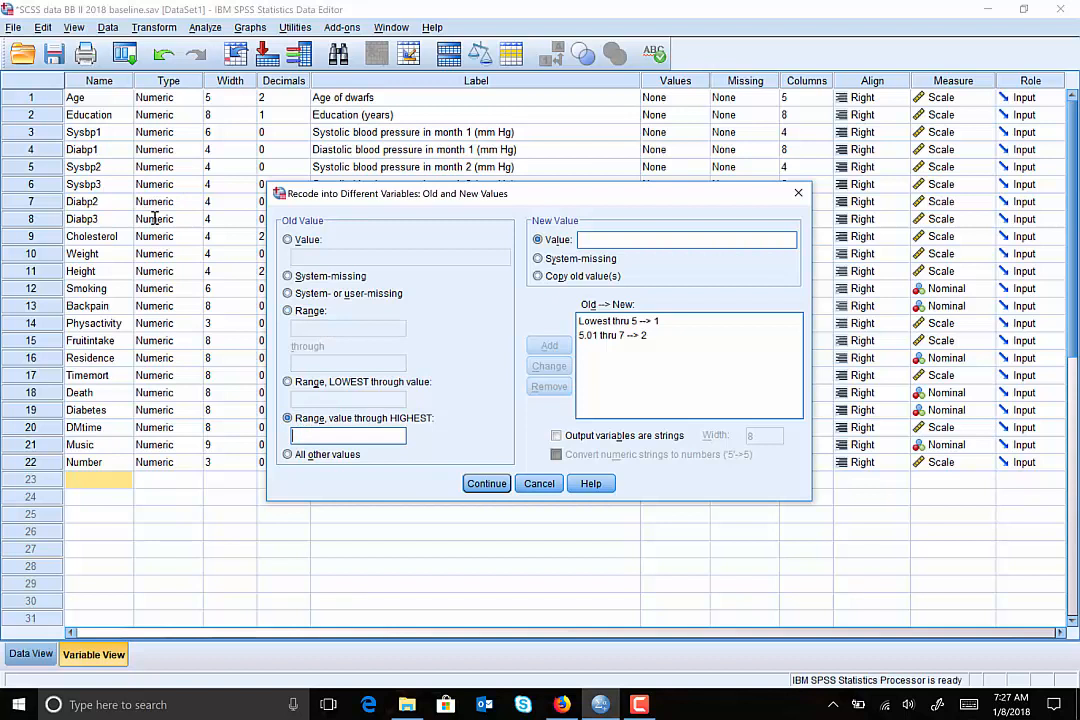
text(7.01)
text(3)
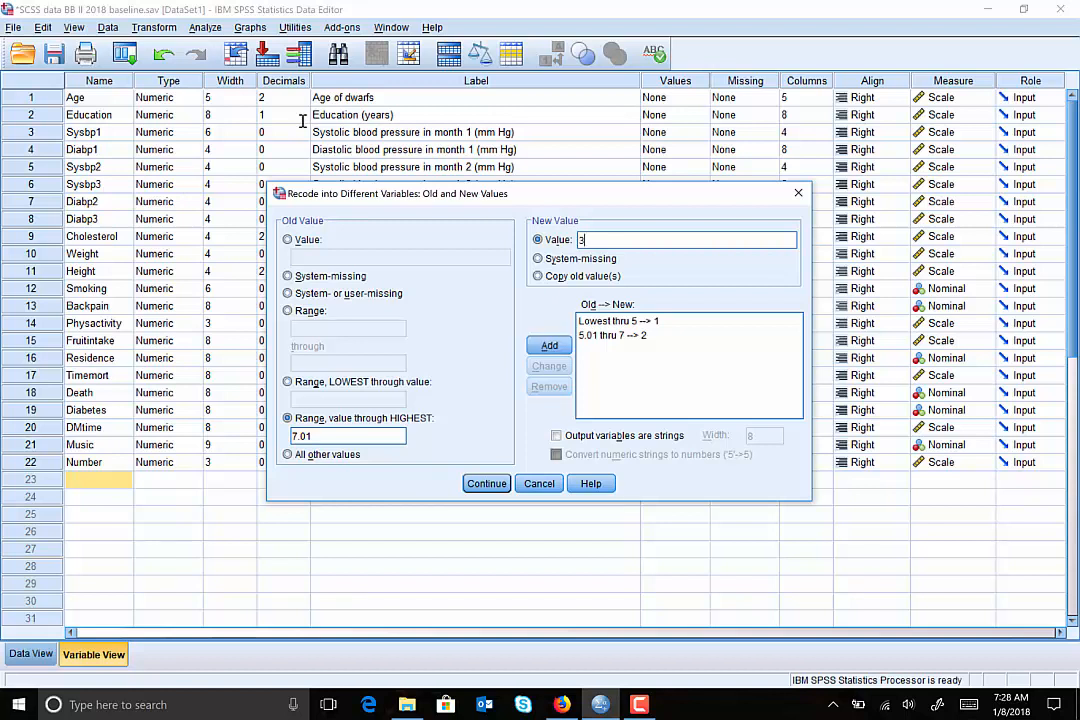
key(Return)
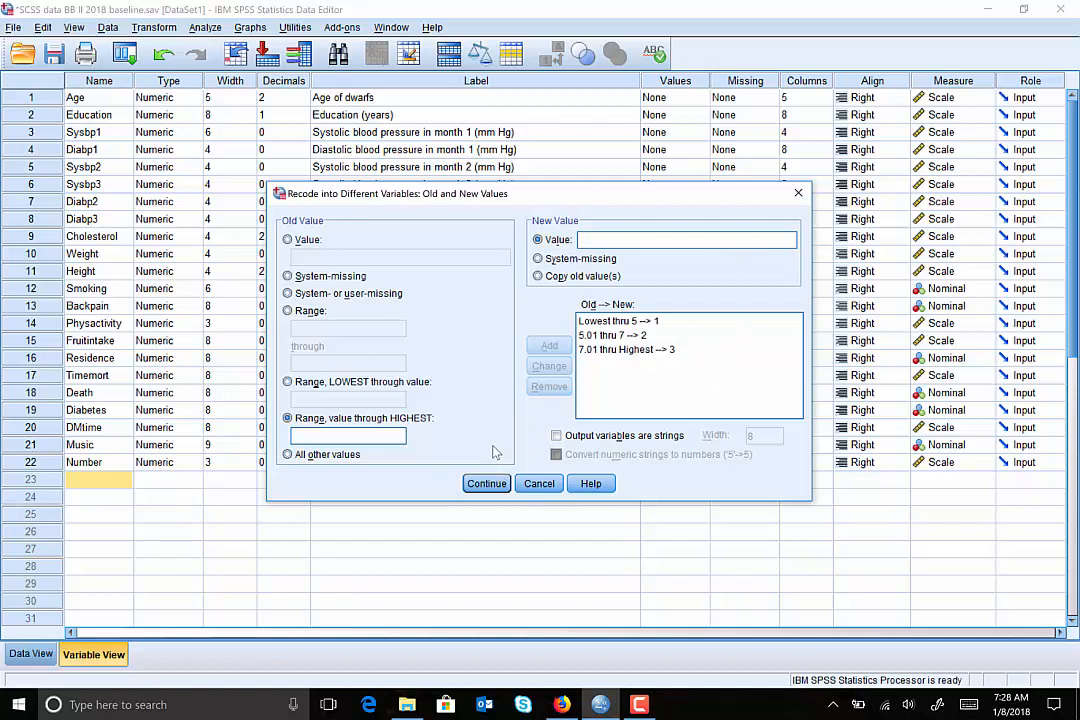
click(487, 484)
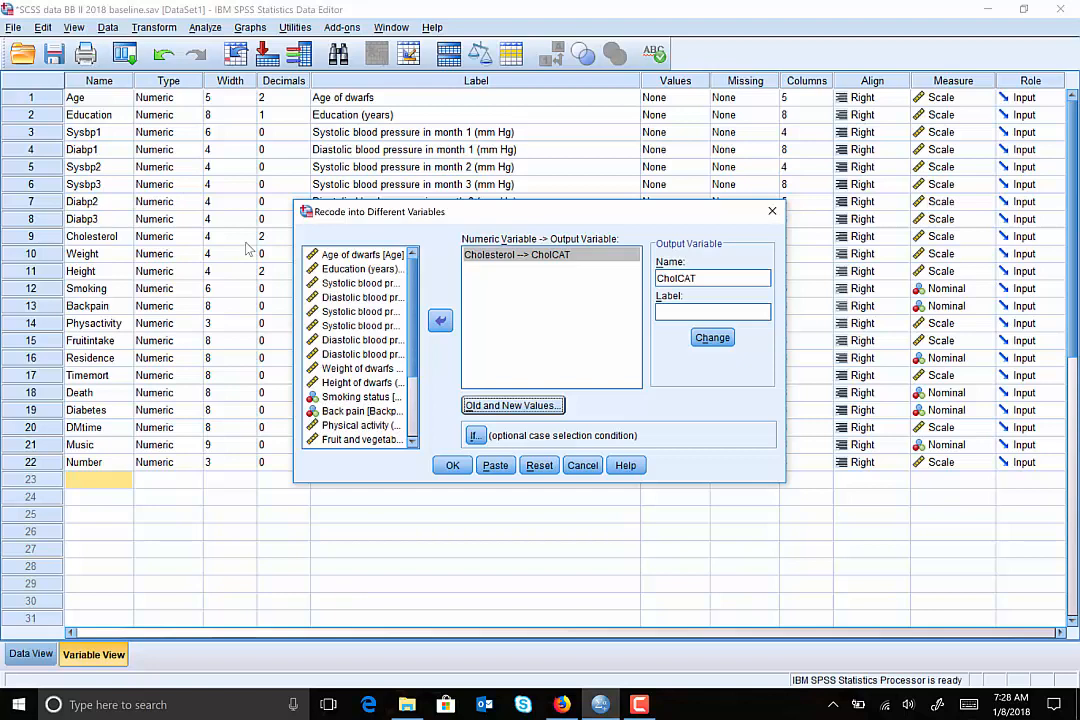
click(453, 466)
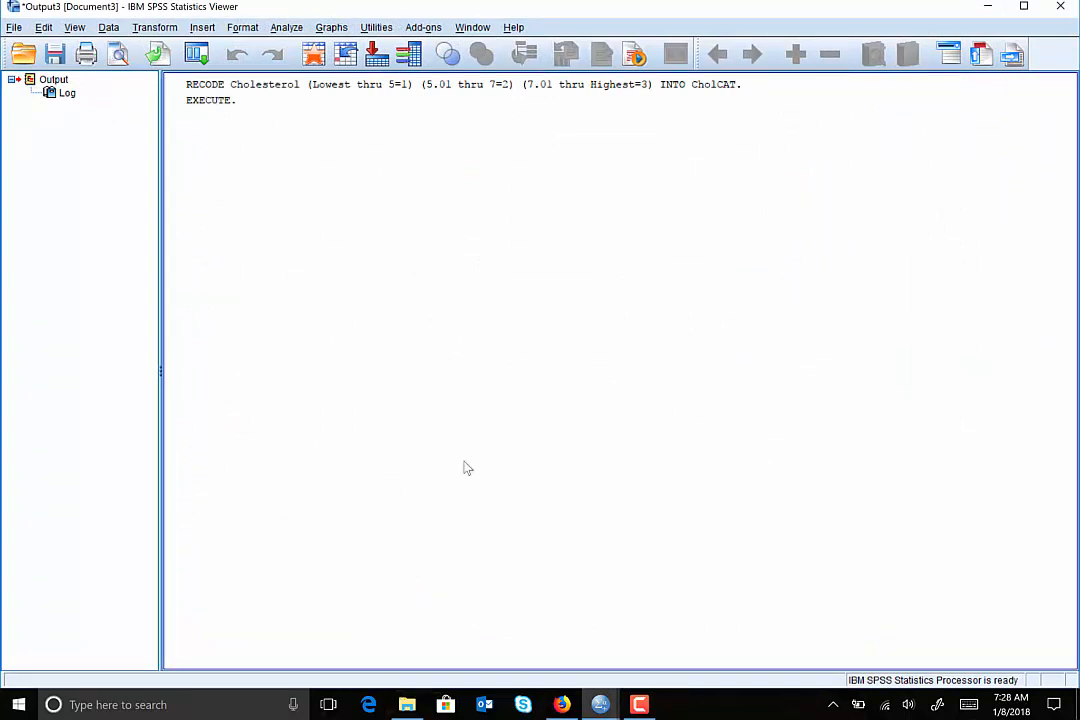
Step: Review the RECODE syntax in the output log and return to the dataset's variable list
click(231, 92)
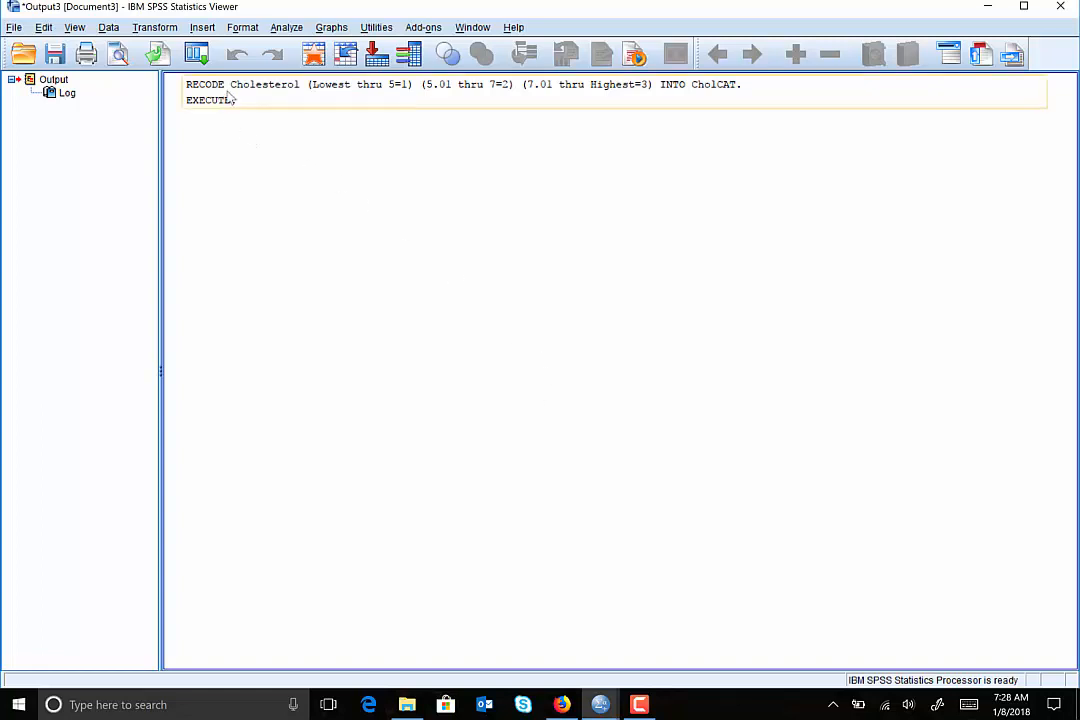
click(364, 120)
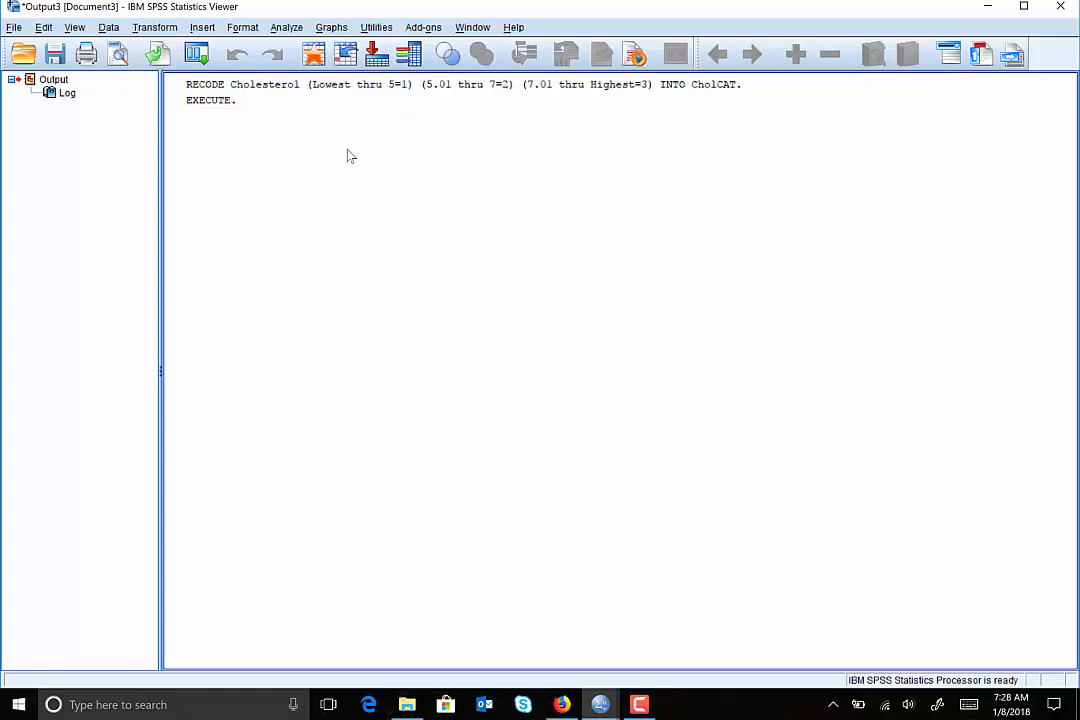
click(270, 85)
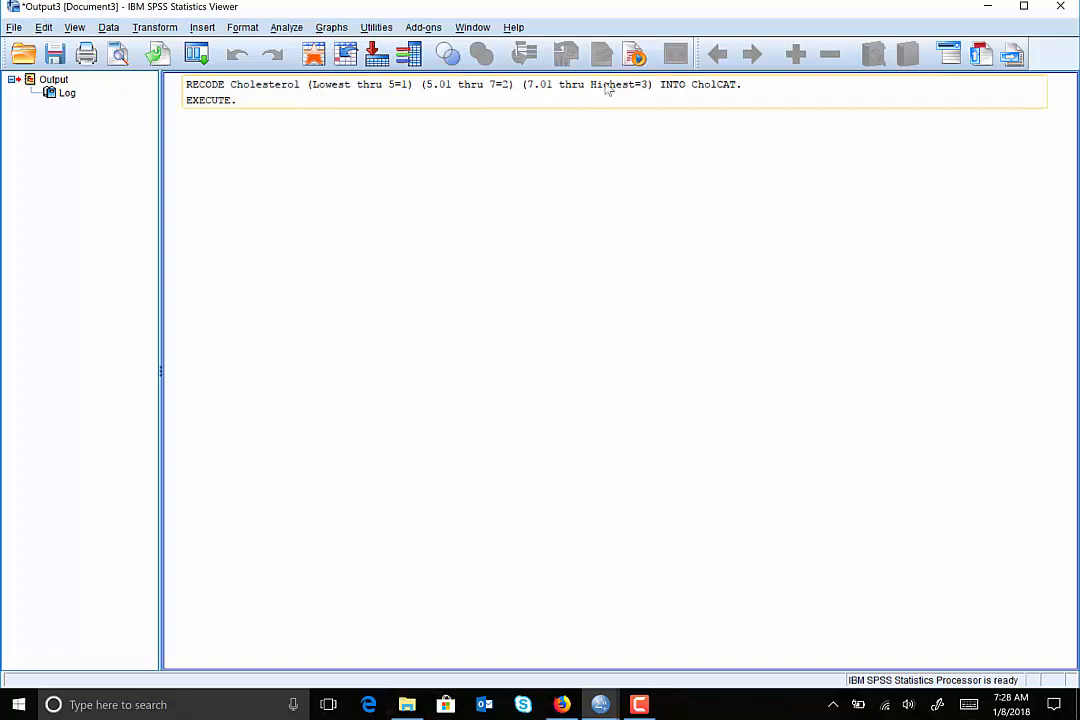
click(610, 130)
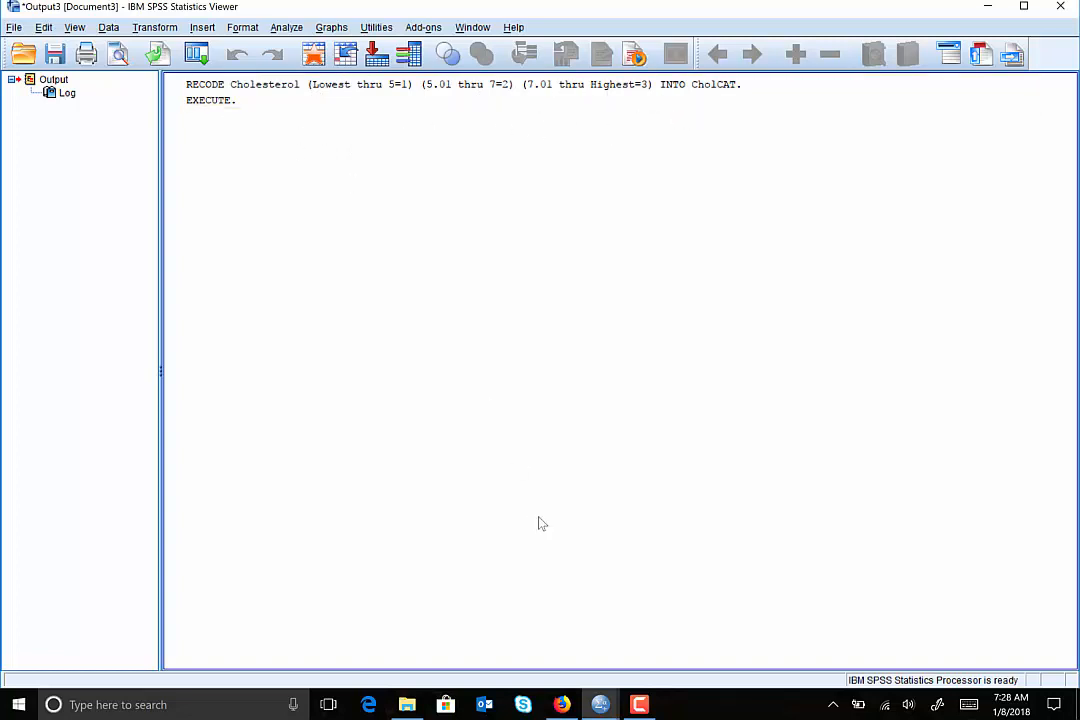
click(600, 706)
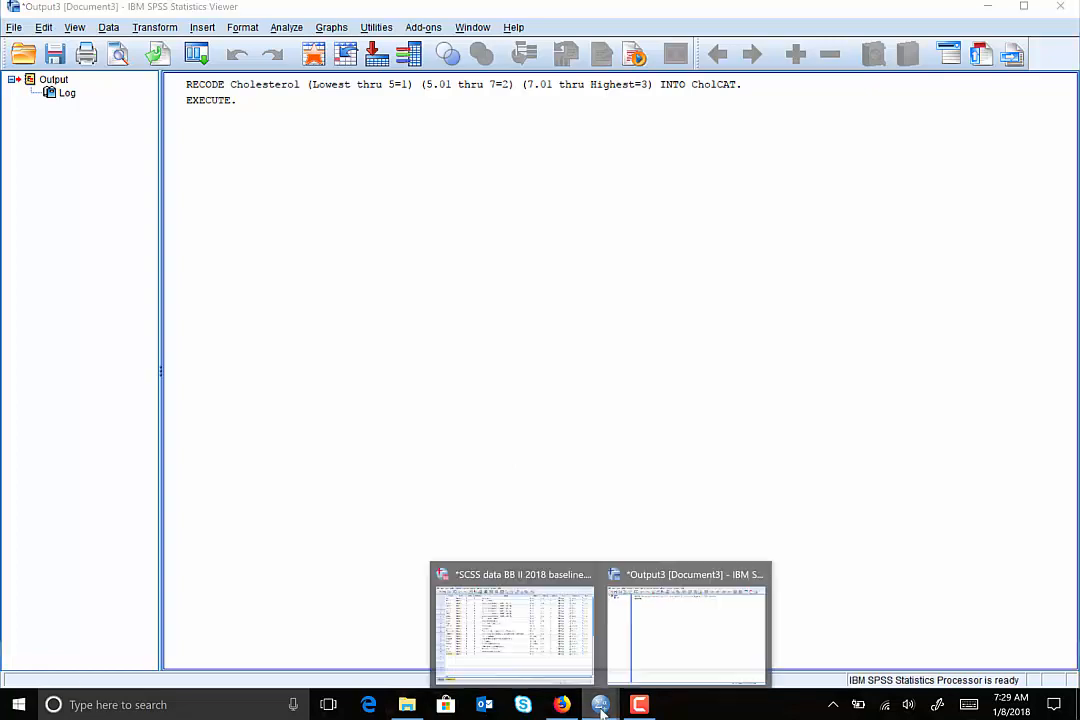
click(550, 662)
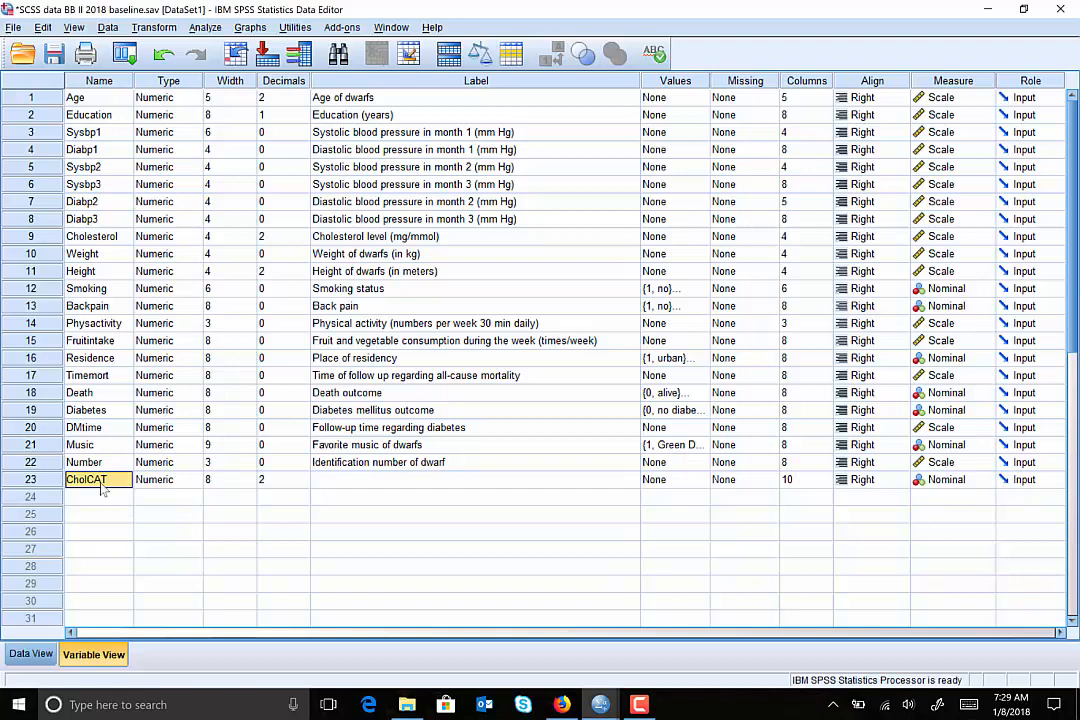
Step: Set CholCAT's decimals to 0 and its label to "Cholesterol in categories"
click(268, 482)
text(0)
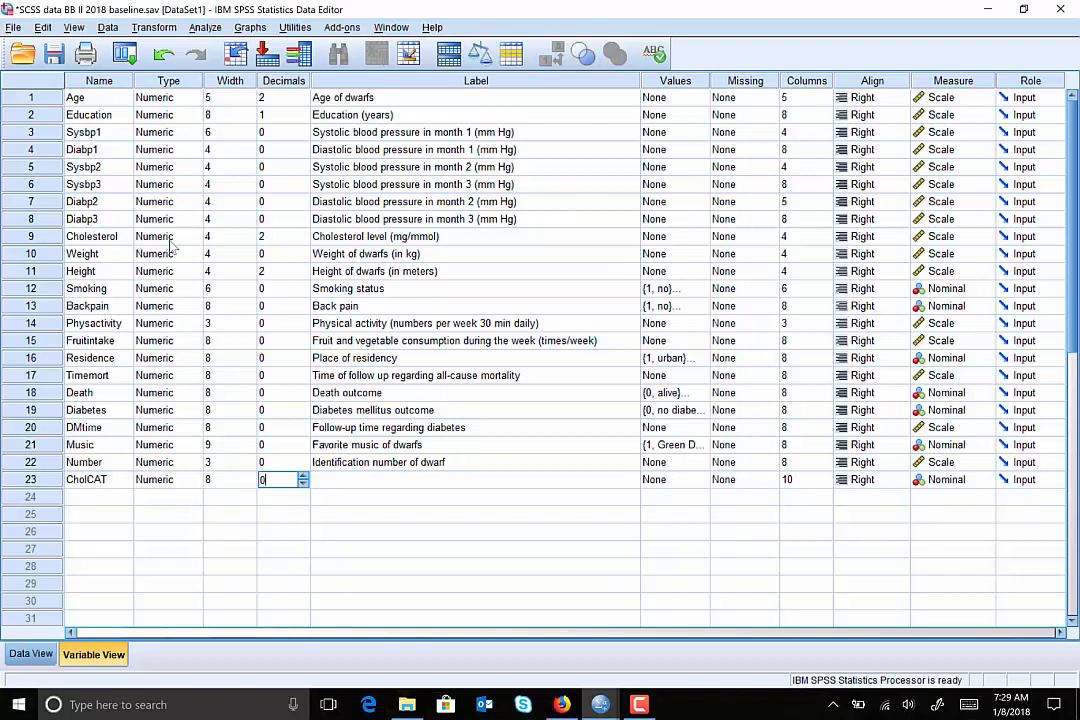
key(Tab)
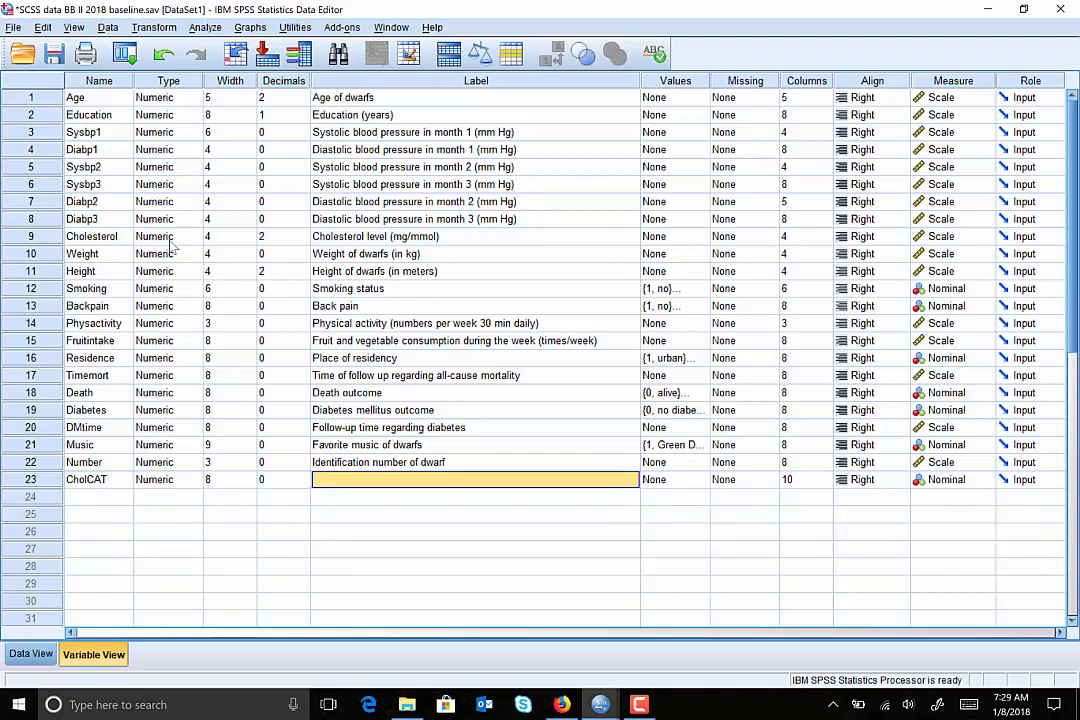
text(Chol)
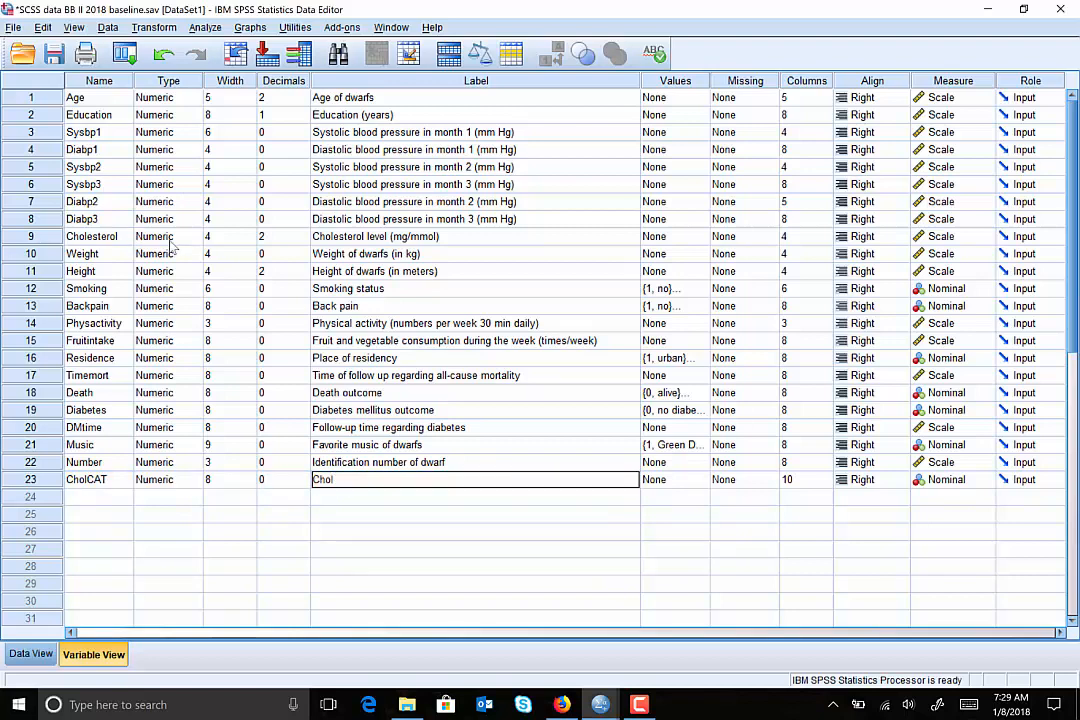
text(esterol in categories)
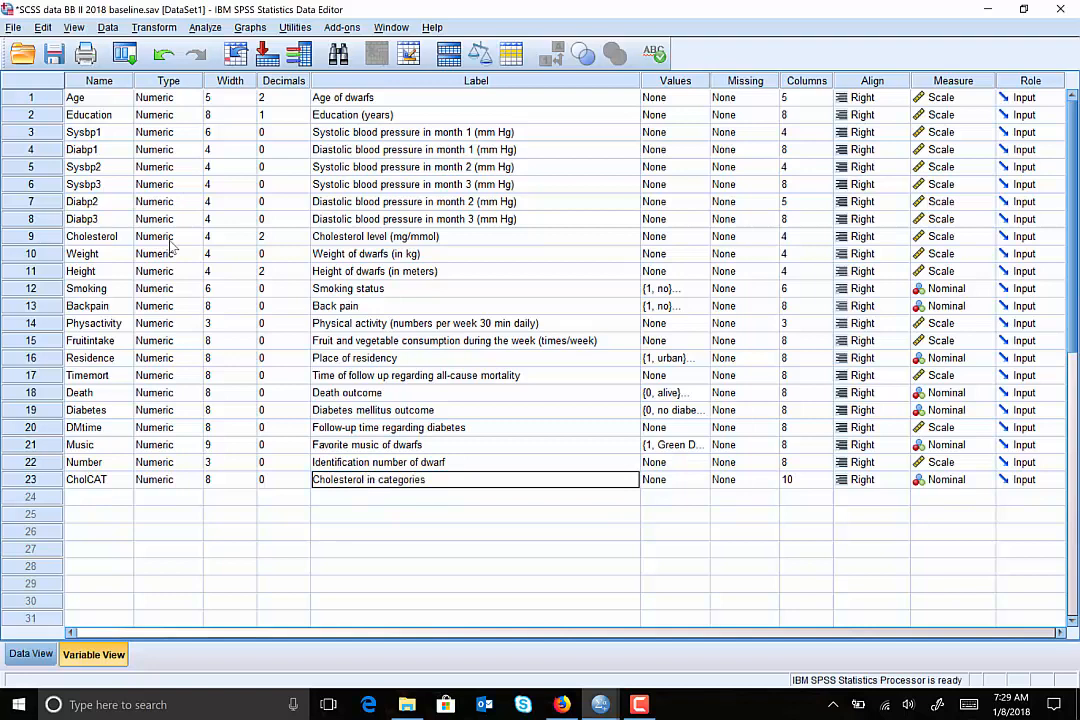
Step: Add a value label for CholCAT that defines value 1 as "<=5"
click(673, 484)
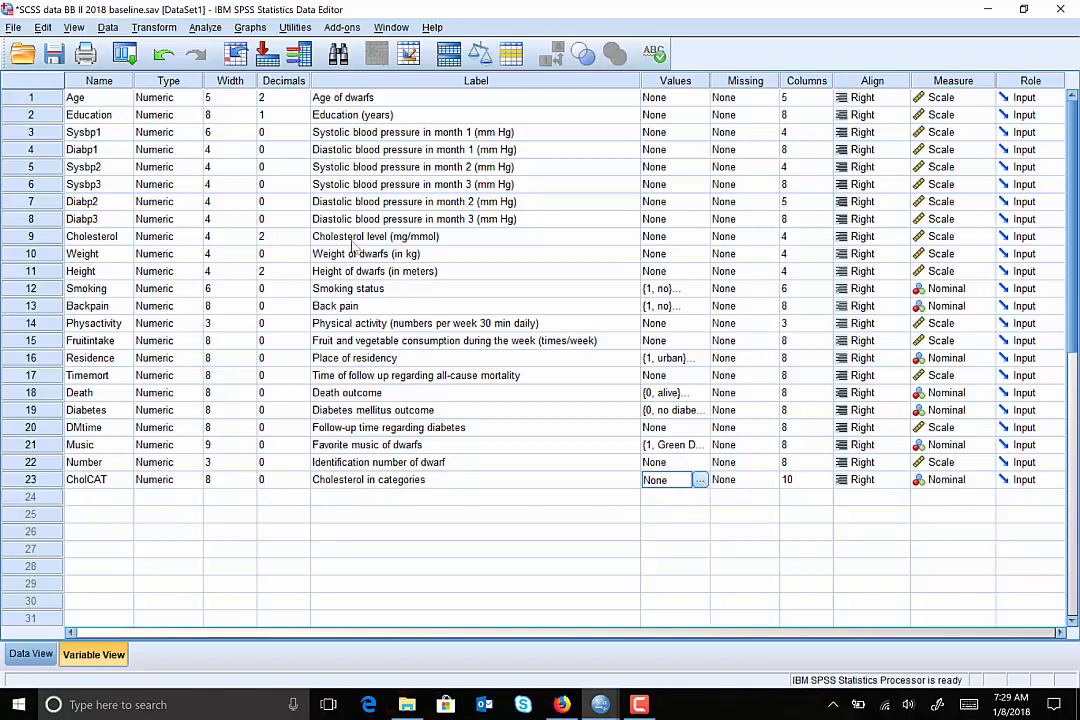
click(700, 481)
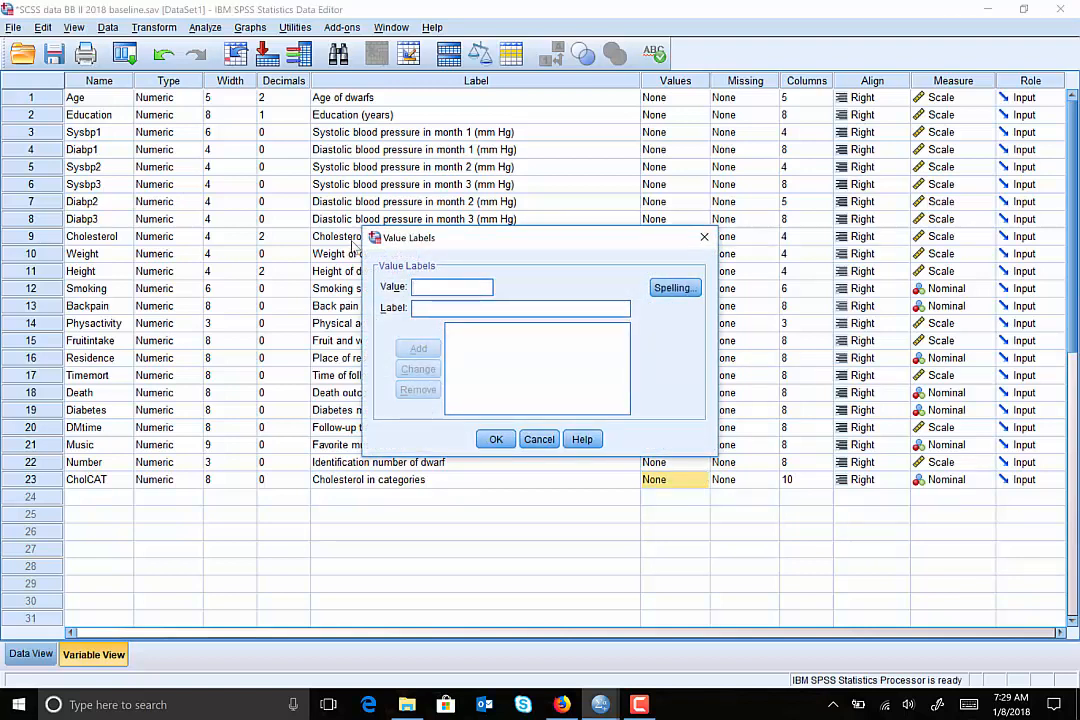
text(1)
key(Tab)
text(<)
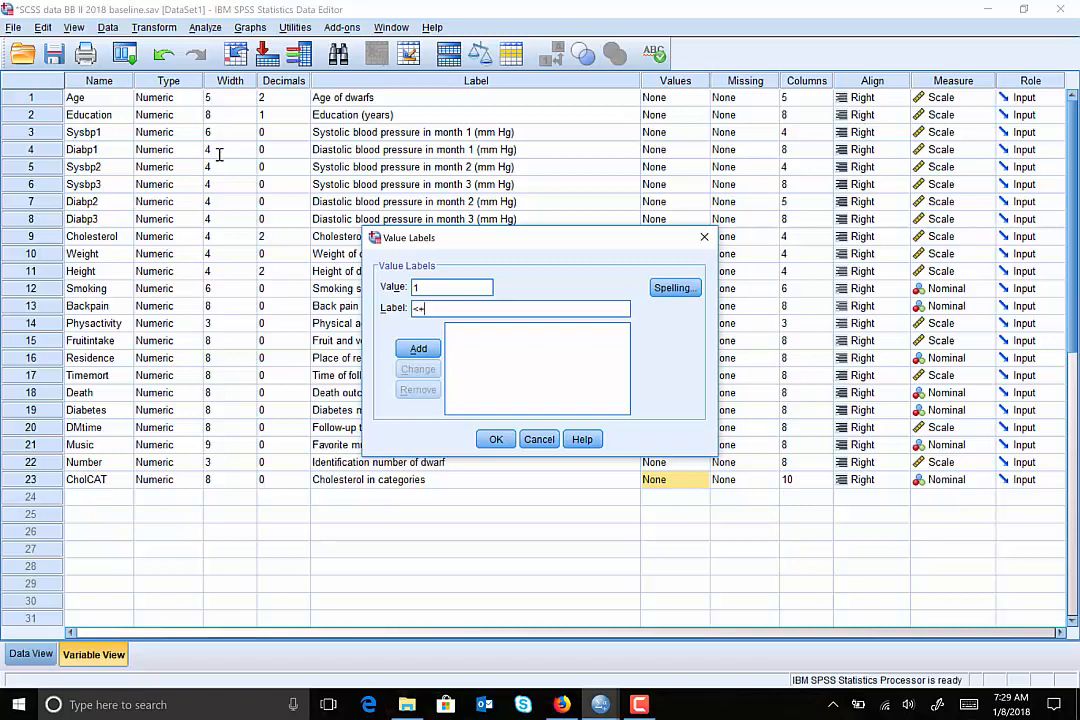
text(=5)
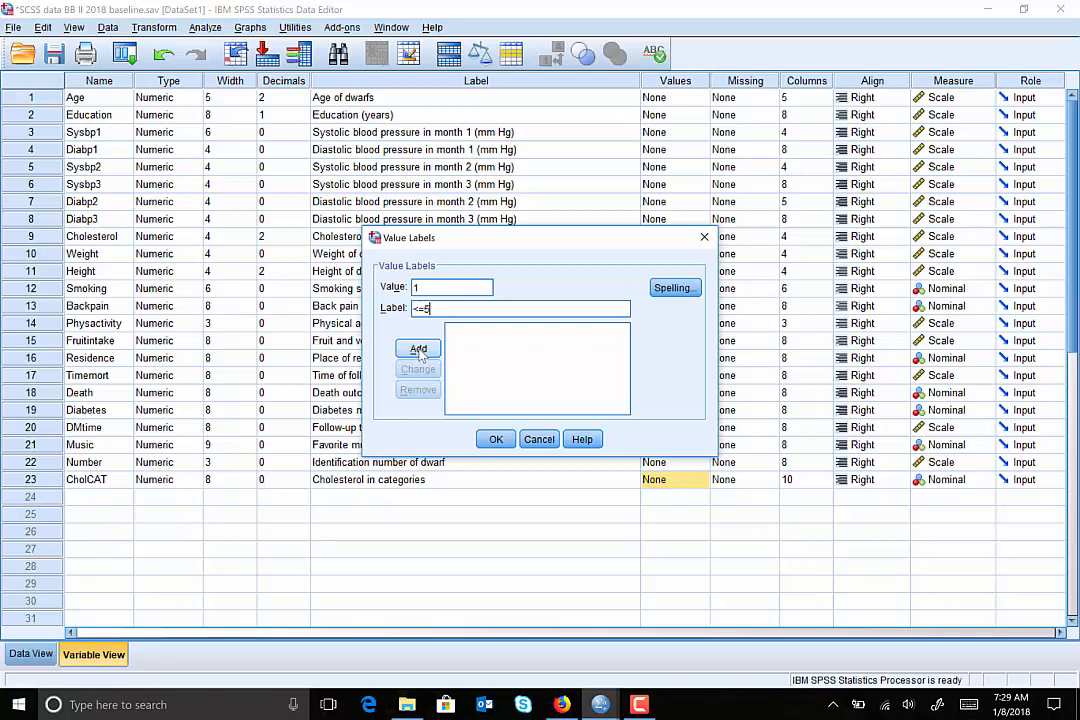
click(419, 350)
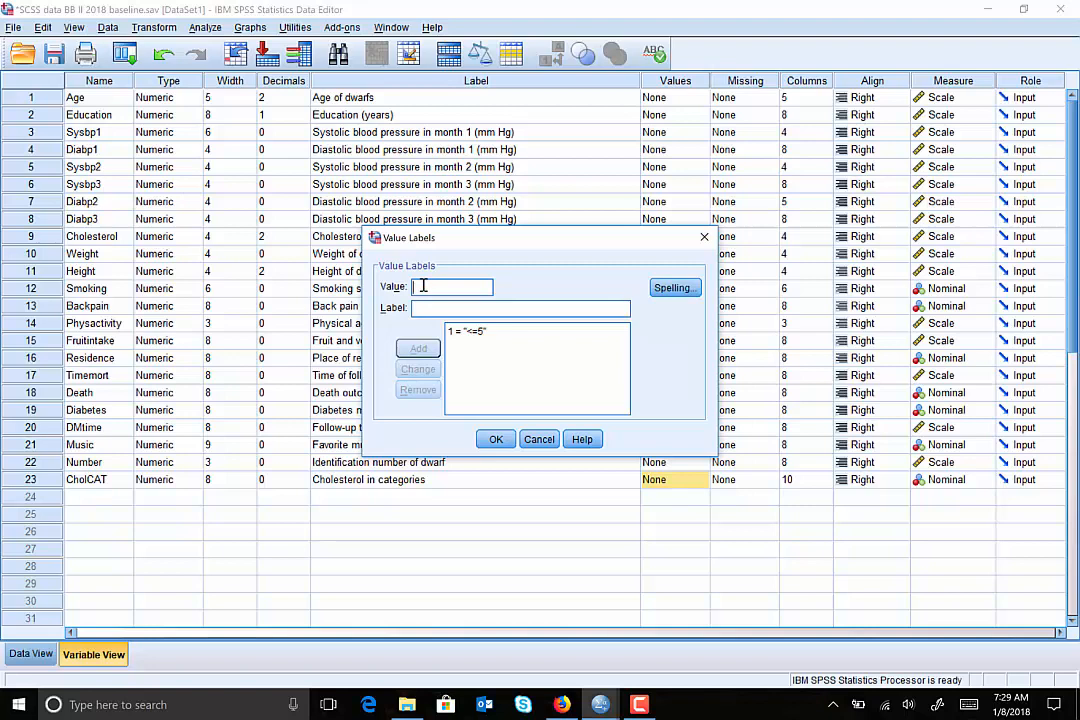
Step: Add a value label that defines value 2 as "5.0-7"
text(2)
text(5.01)
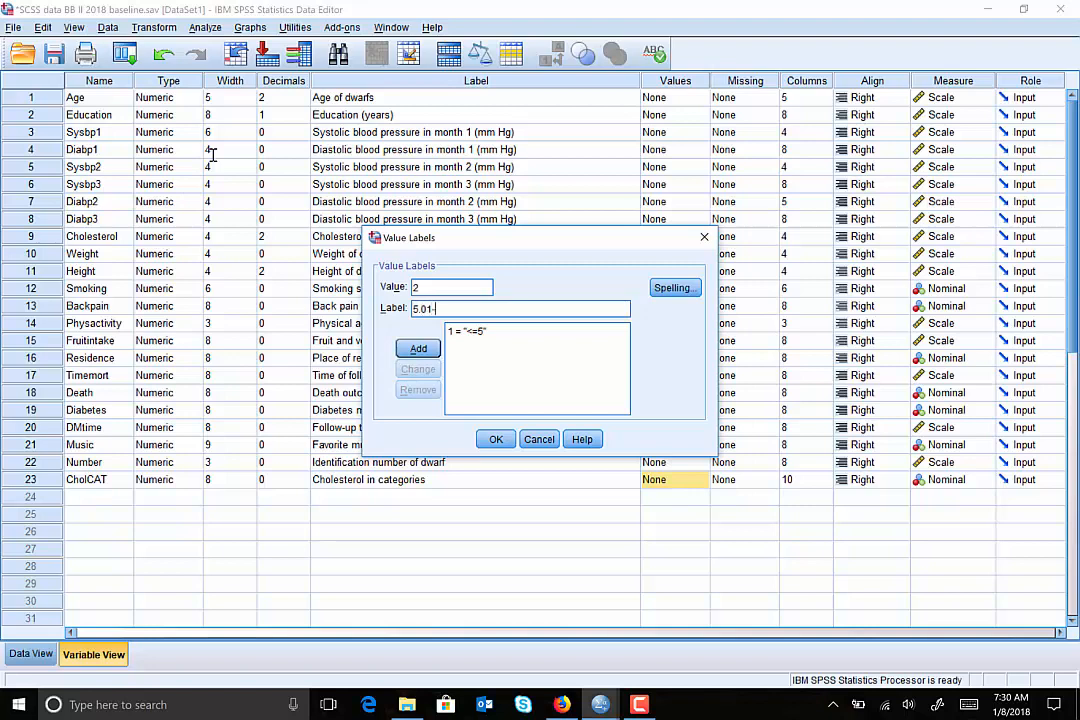
text(-7-)
key(Delete)
key(Delete)
click(419, 348)
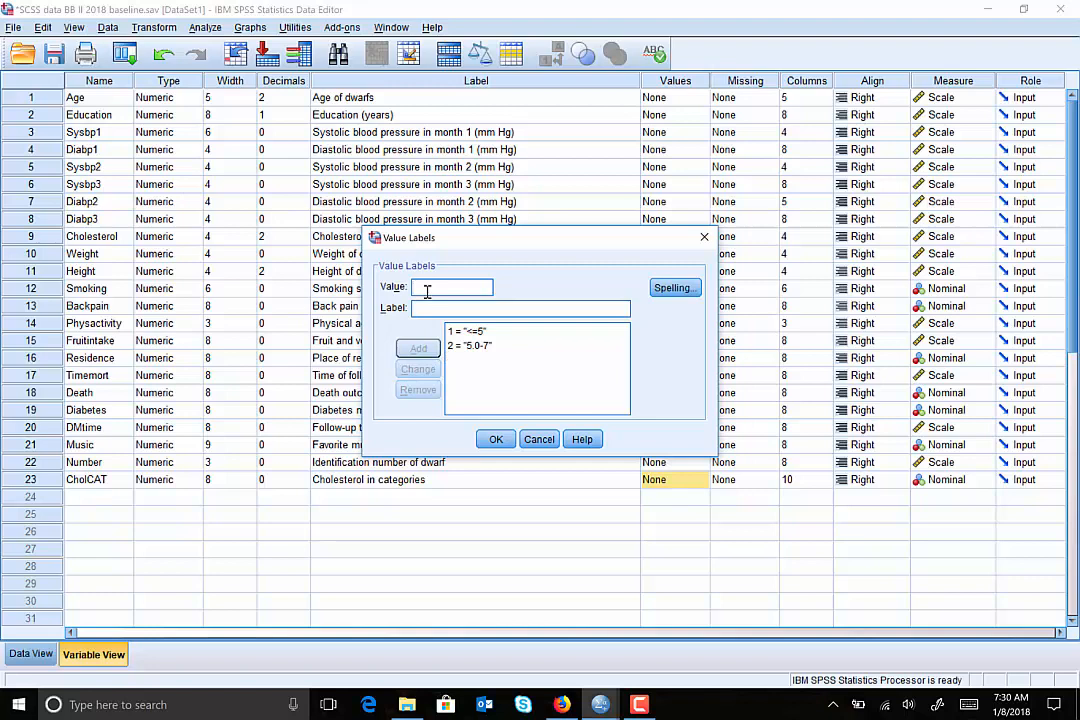
Step: Add a value label that defines value 3 as ">7"
text(3)
key(Tab)
text(>7)
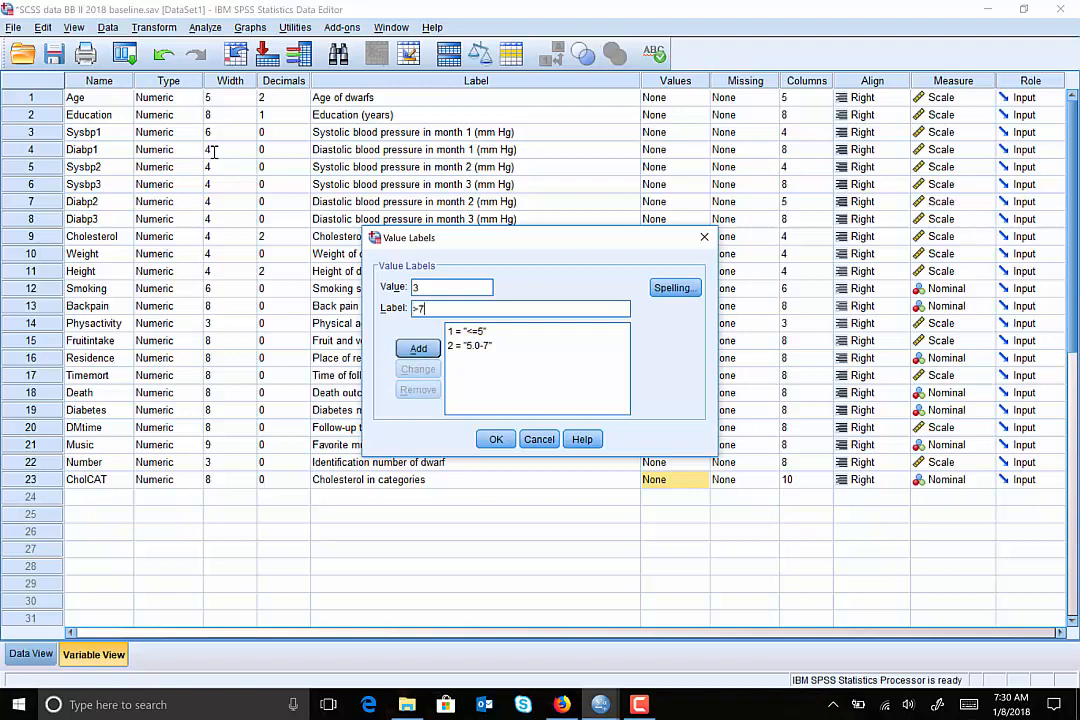
click(419, 348)
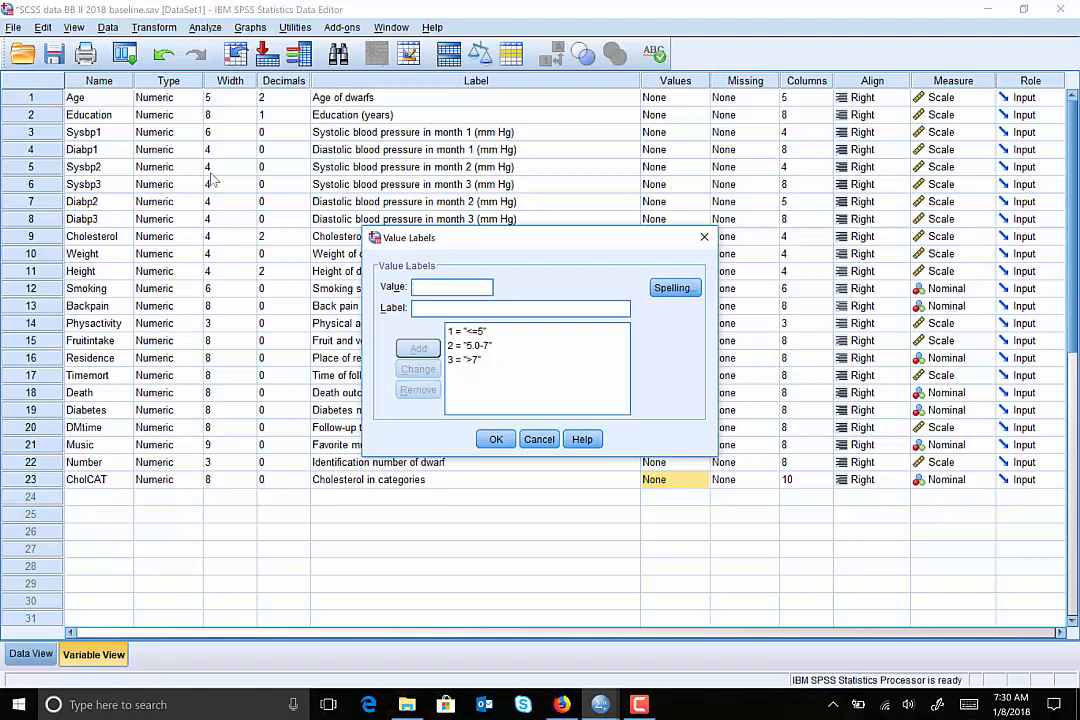
Step: Correct the label of value 2 to "5.01-7" and apply the value labels to CholCAT
click(472, 346)
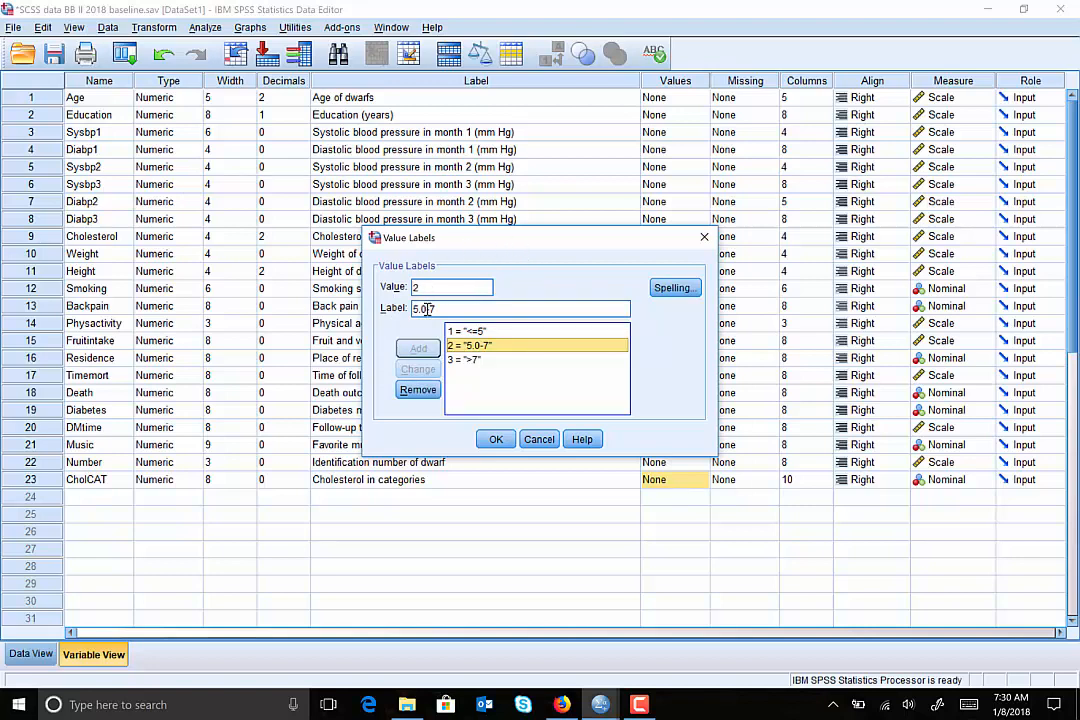
text(1)
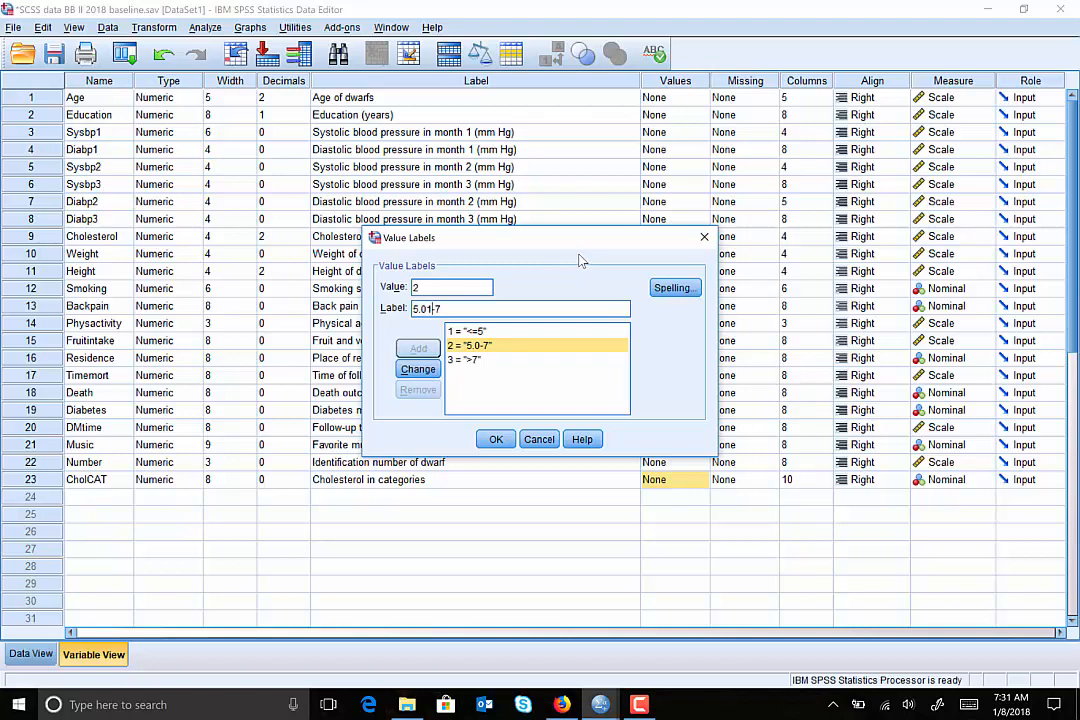
click(418, 370)
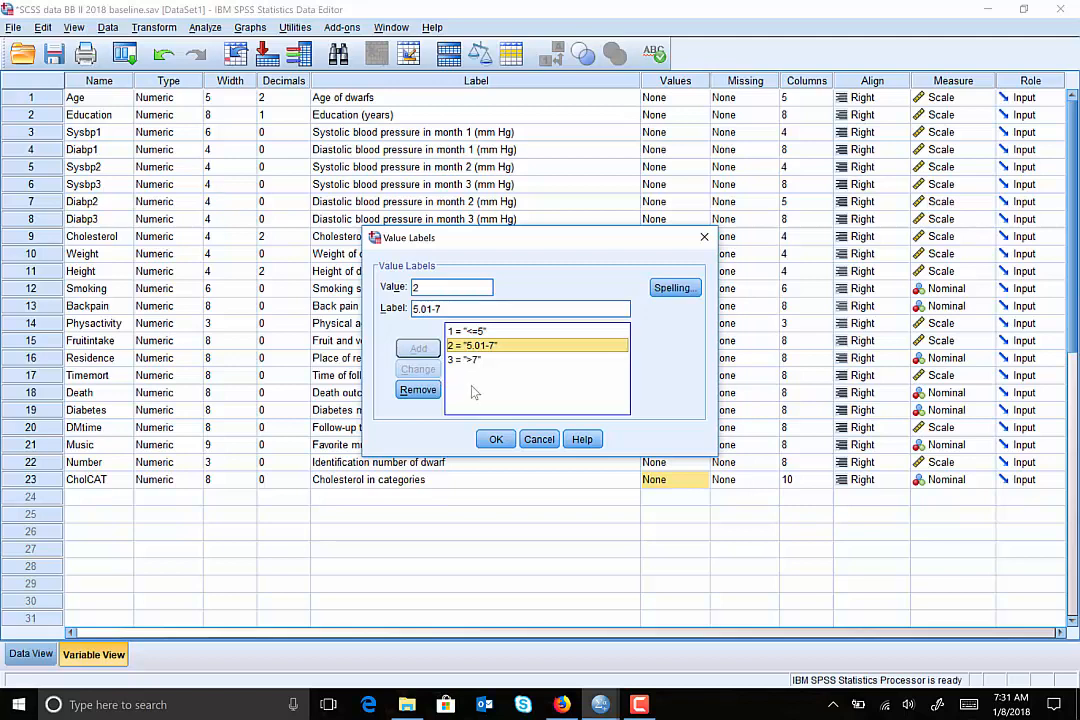
key(Return)
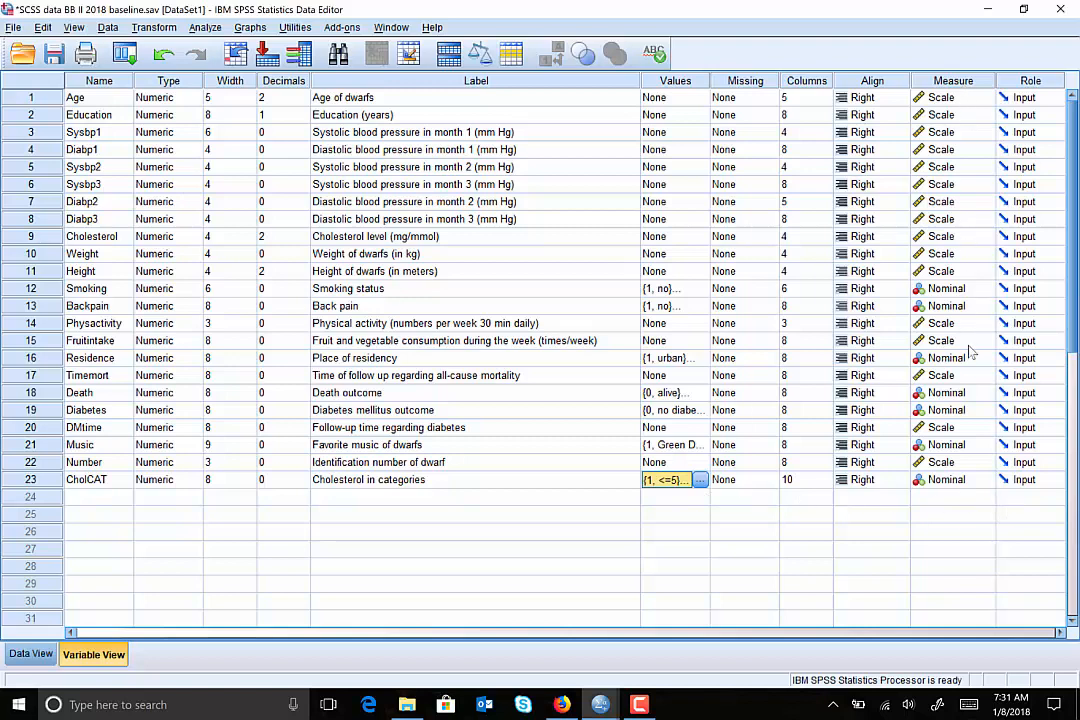
Step: Set CholCAT's measurement level to Ordinal
click(952, 482)
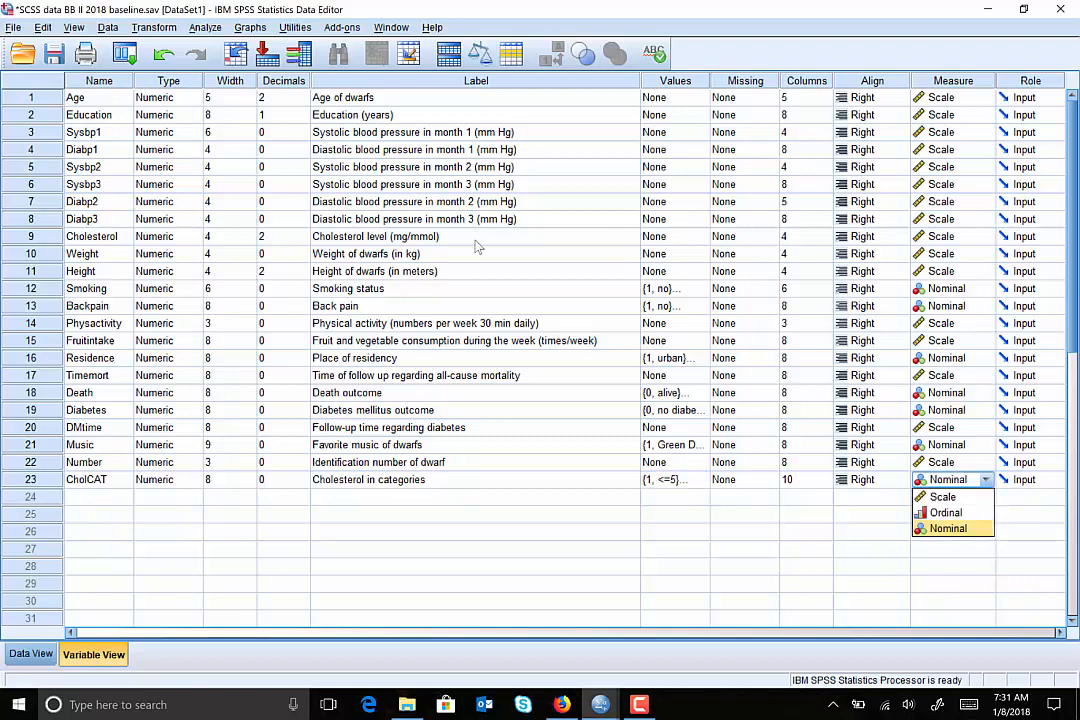
key(Up)
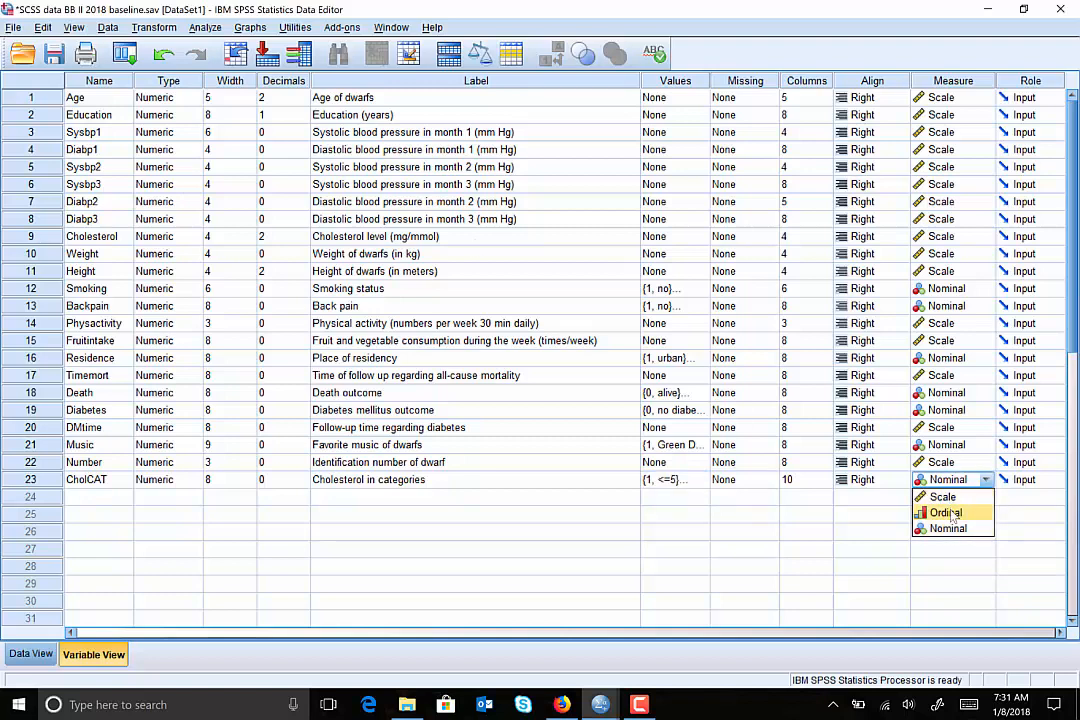
key(Return)
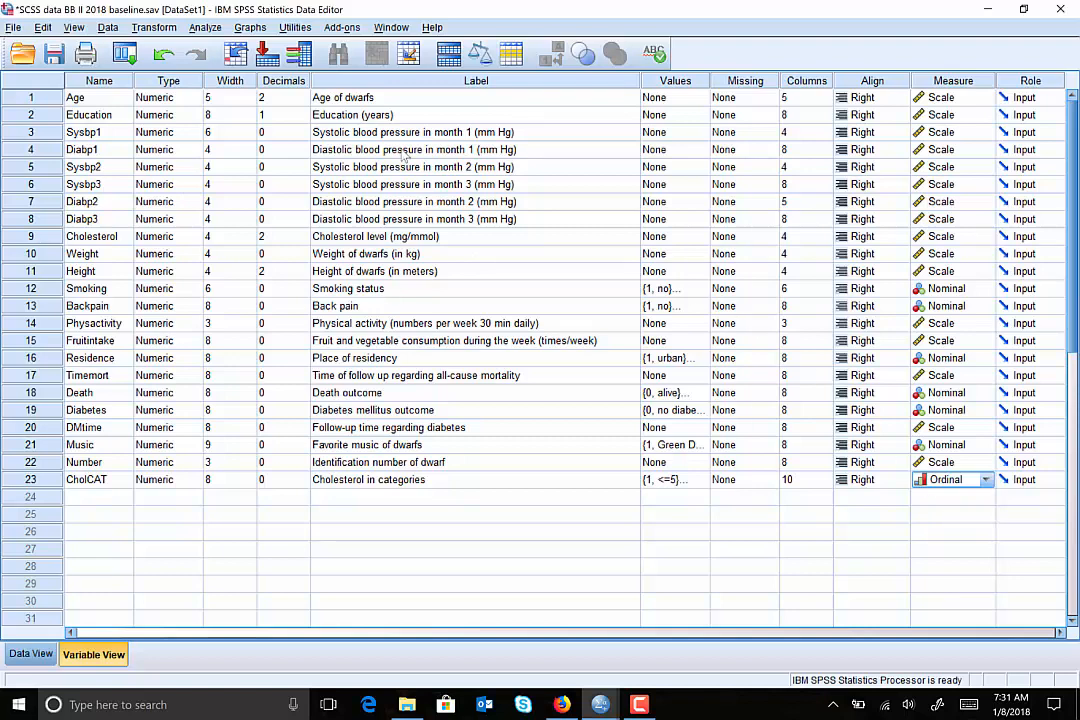
Step: Reset the Recode into Different Variables settings to clear the Cholesterol recode, and close the dialog without running it
click(154, 28)
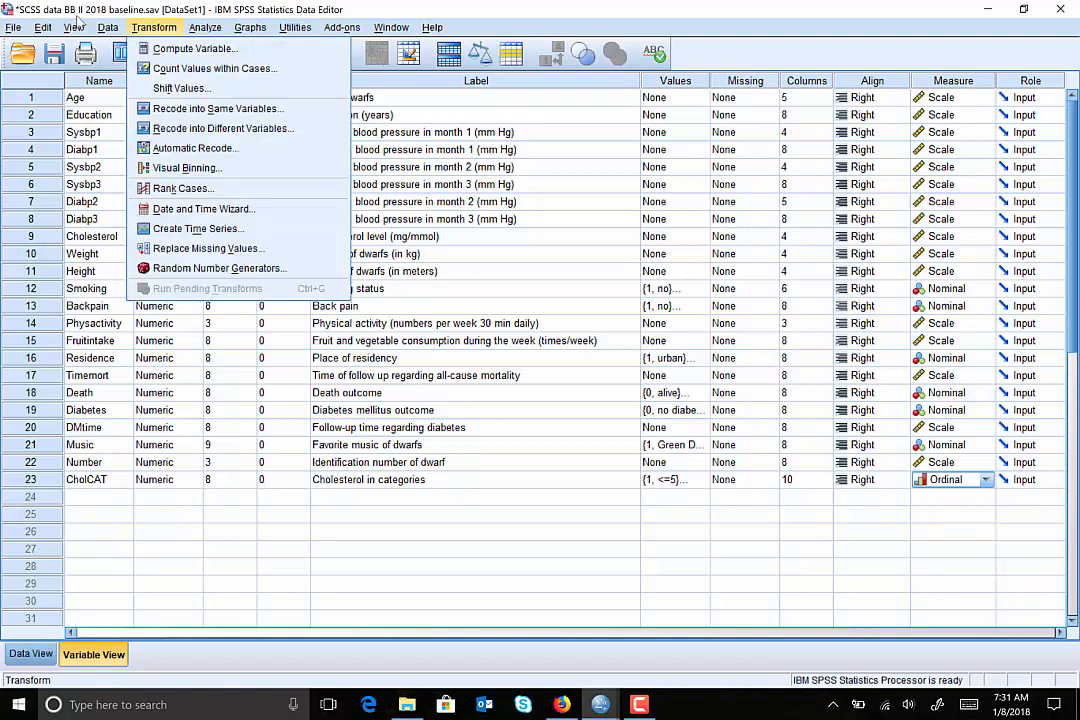
key(Down)
key(Down)
key(Down)
key(Down)
key(Down)
key(Return)
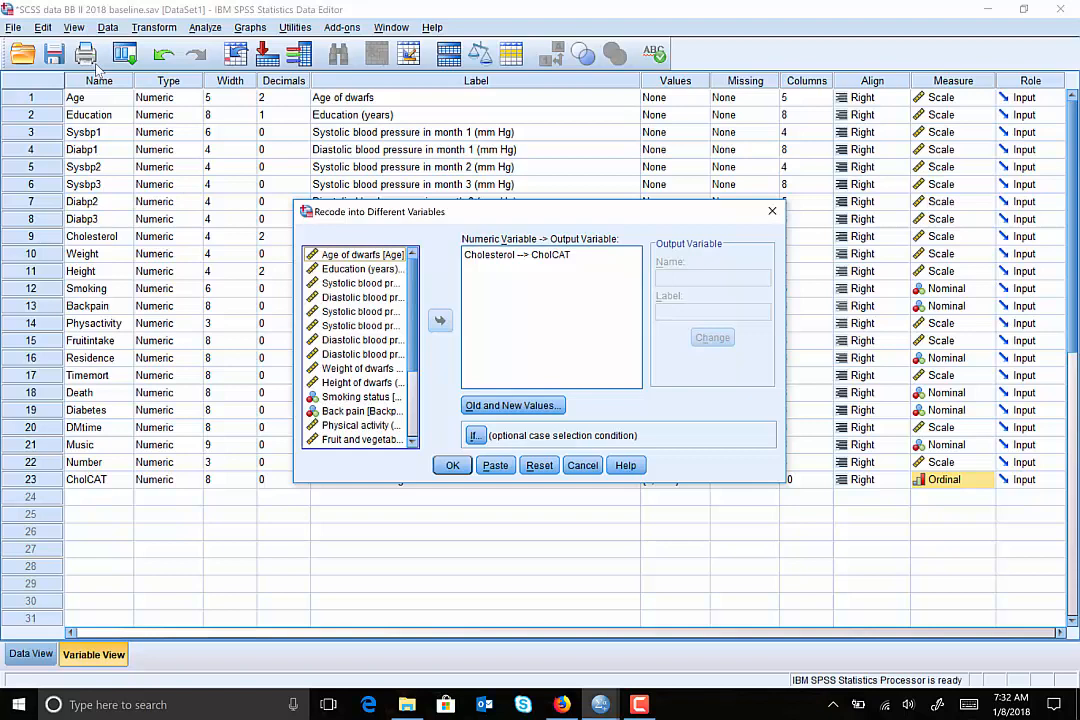
click(540, 465)
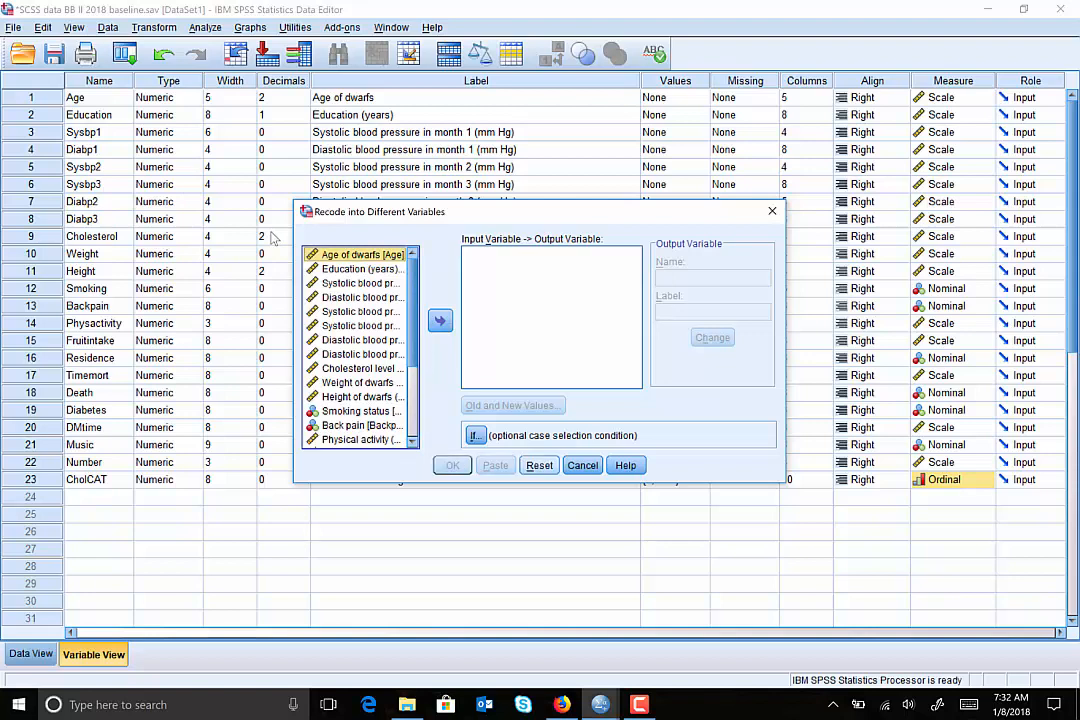
click(773, 212)
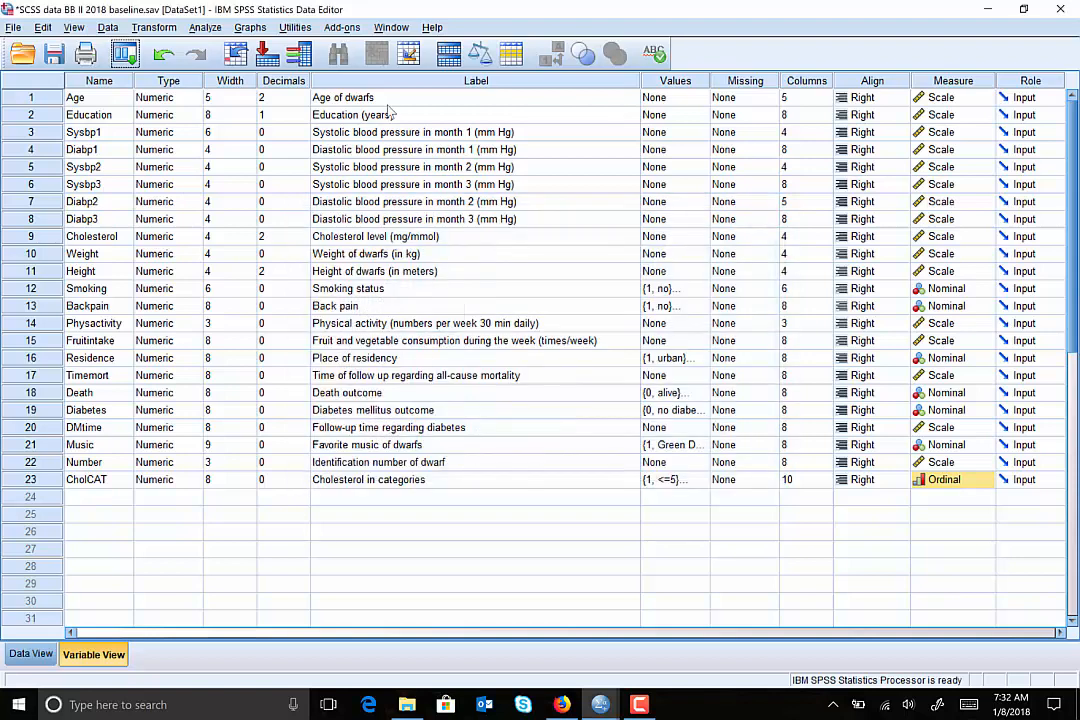